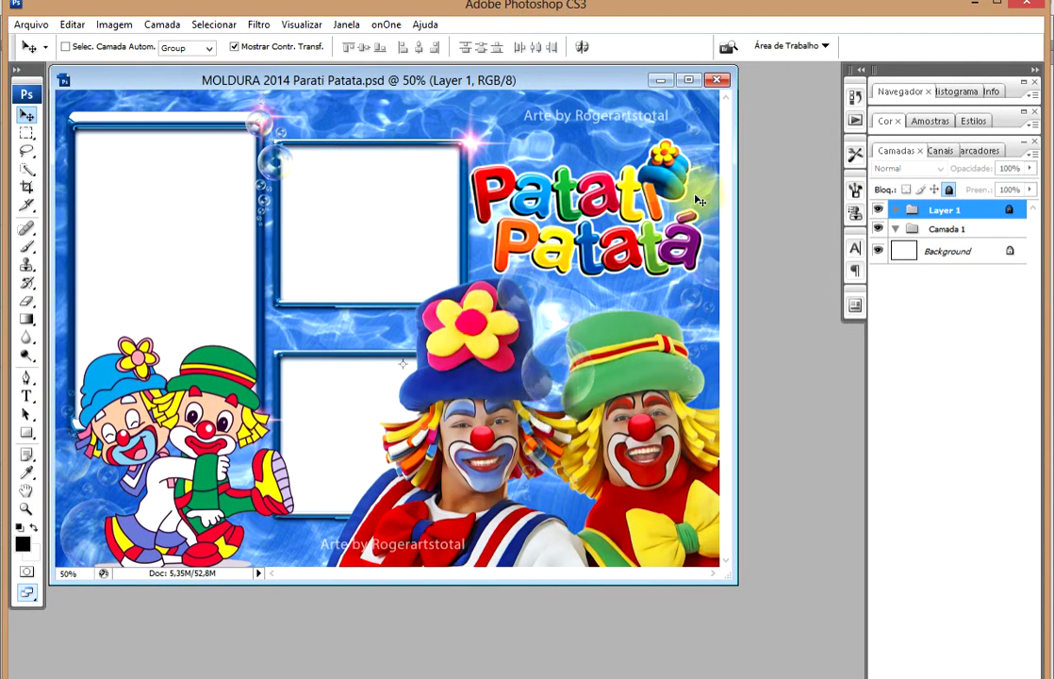
Enlarge the PSD frame window and move the opened PNG frame window up-left
{"action": "left_click_drag", "start_coordinate": [511, 80], "coordinate": [530, 138]}
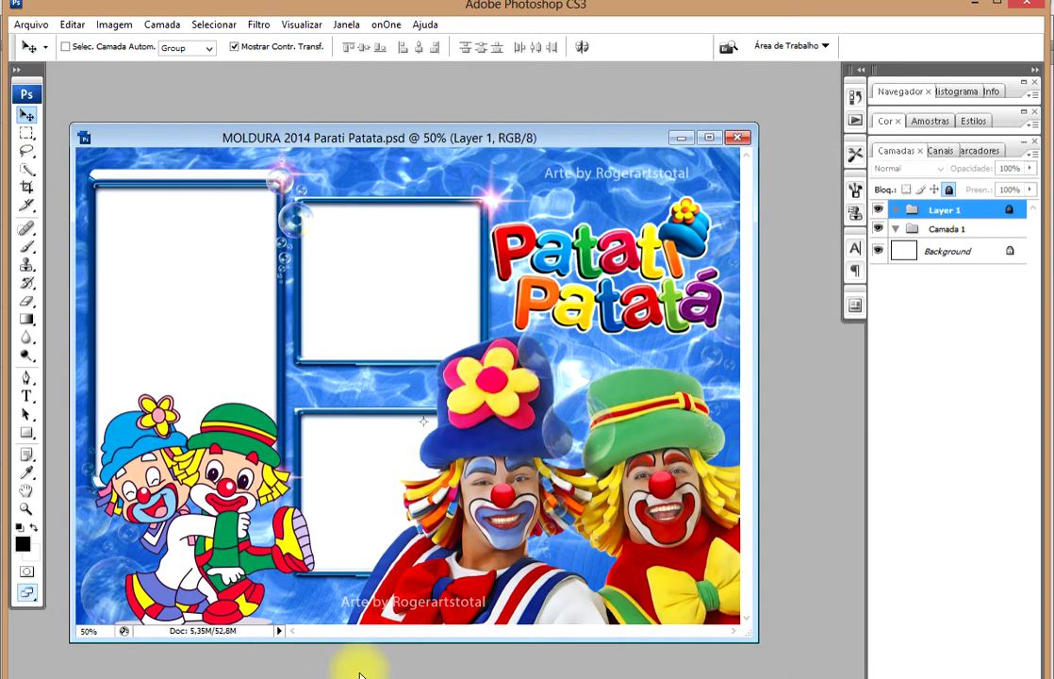
{"action": "left_click_drag", "start_coordinate": [364, 642], "coordinate": [364, 678]}
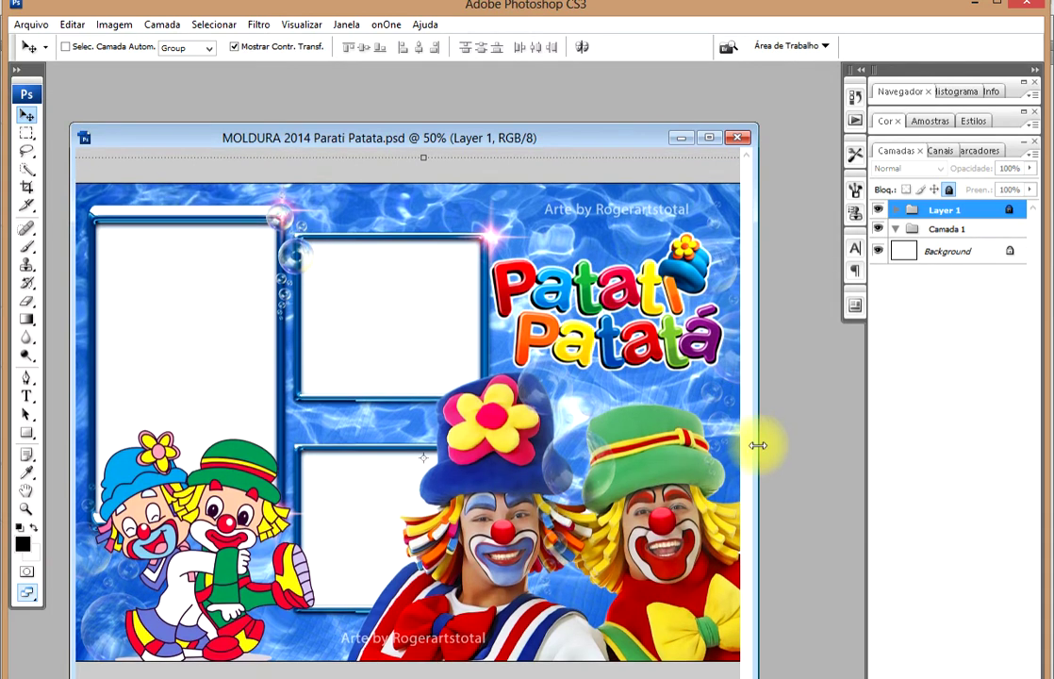
{"action": "left_click_drag", "start_coordinate": [758, 445], "coordinate": [818, 445]}
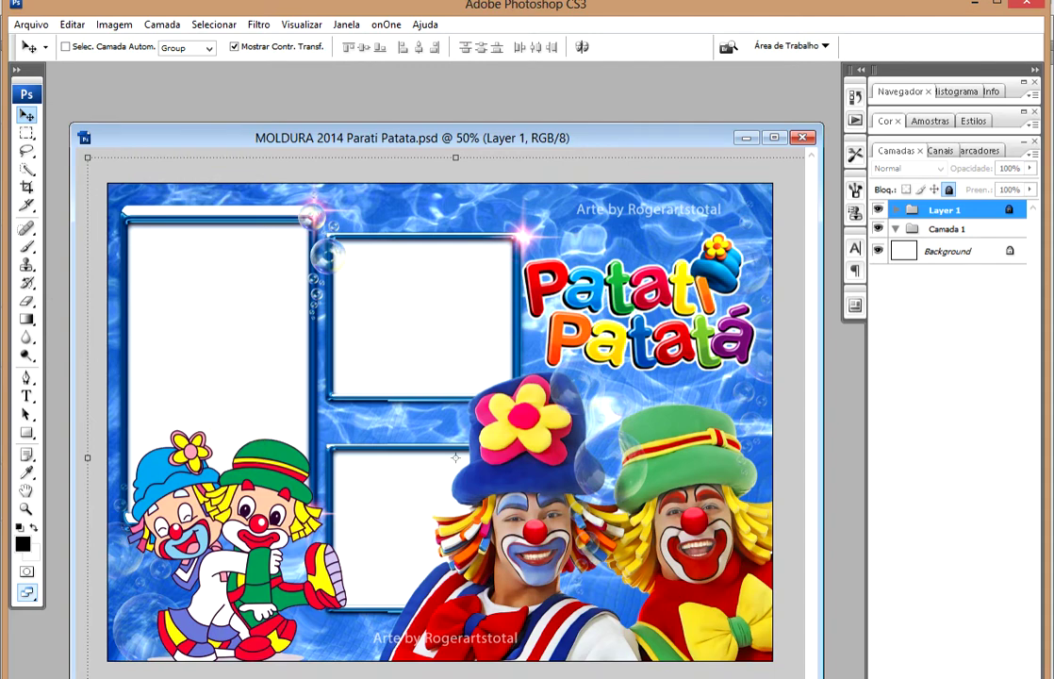
{"action": "mouse_move", "coordinate": [446, 275]}
{"action": "left_mouse_down"}
{"action": "mouse_move", "coordinate": [413, 217]}
{"action": "mouse_move", "coordinate": [422, 148]}
{"action": "left_mouse_up"}
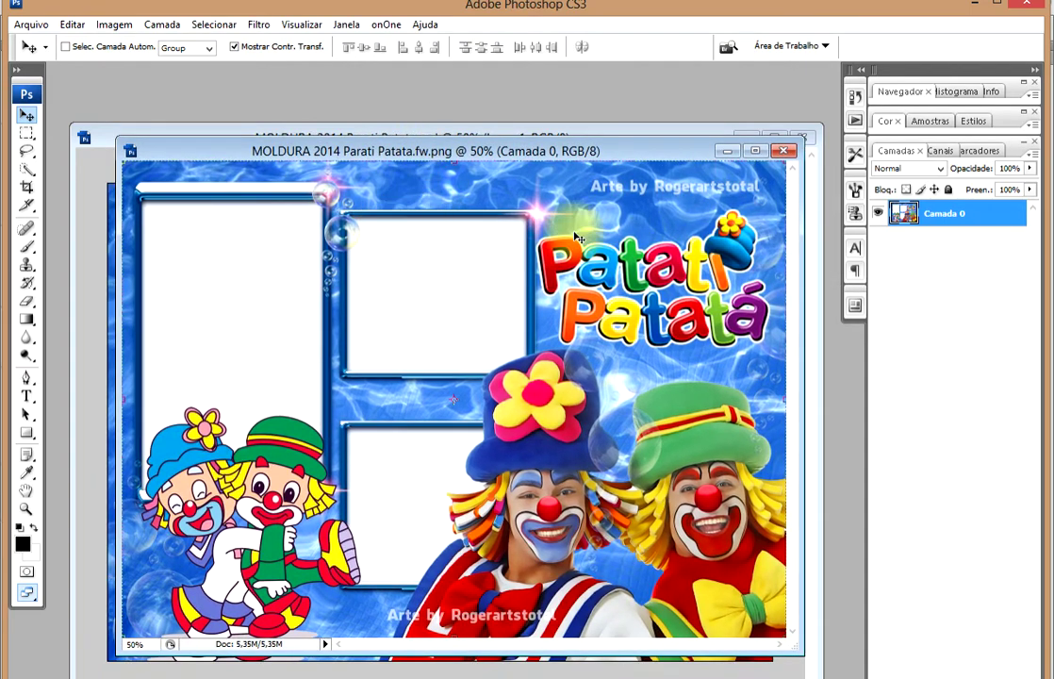
Maximize the MOLDURA 2014 Parati Patata.fw.png document to fill the workspace
{"action": "left_click", "coordinate": [756, 151]}
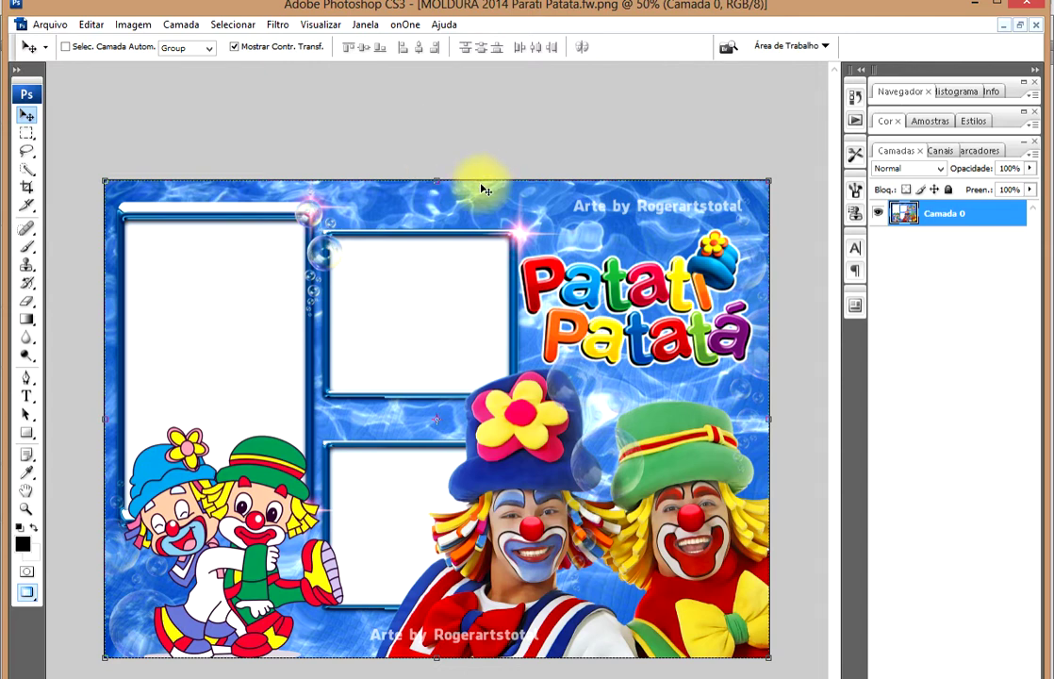
Place the boy's photo from the Downloads folder into the PNG frame
{"action": "left_click", "coordinate": [49, 25]}
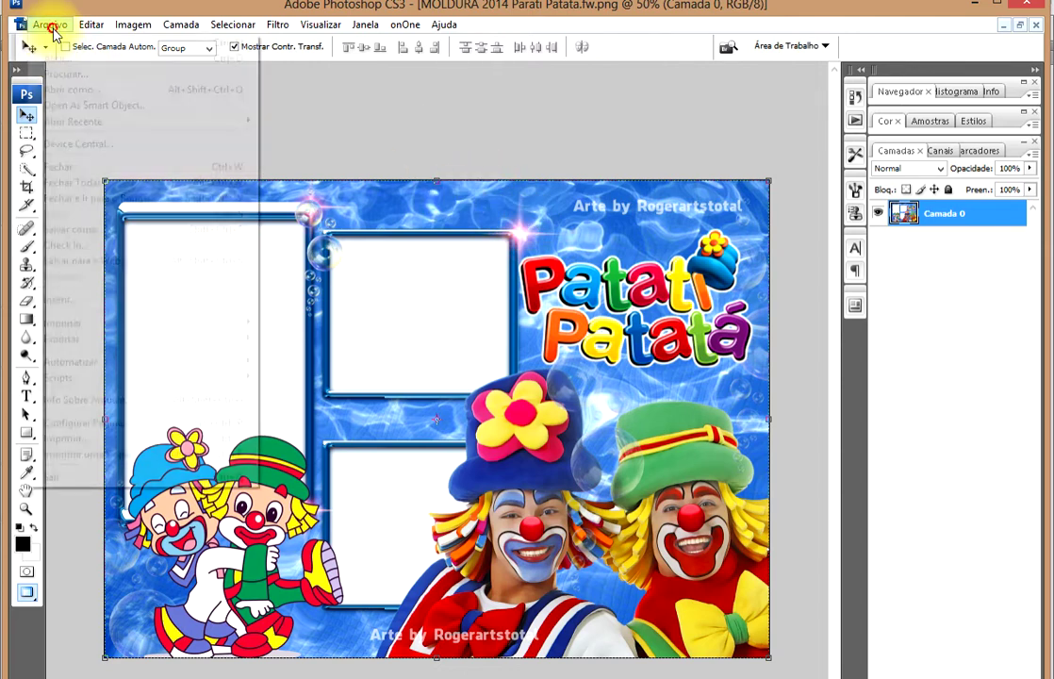
{"action": "left_click", "coordinate": [82, 300]}
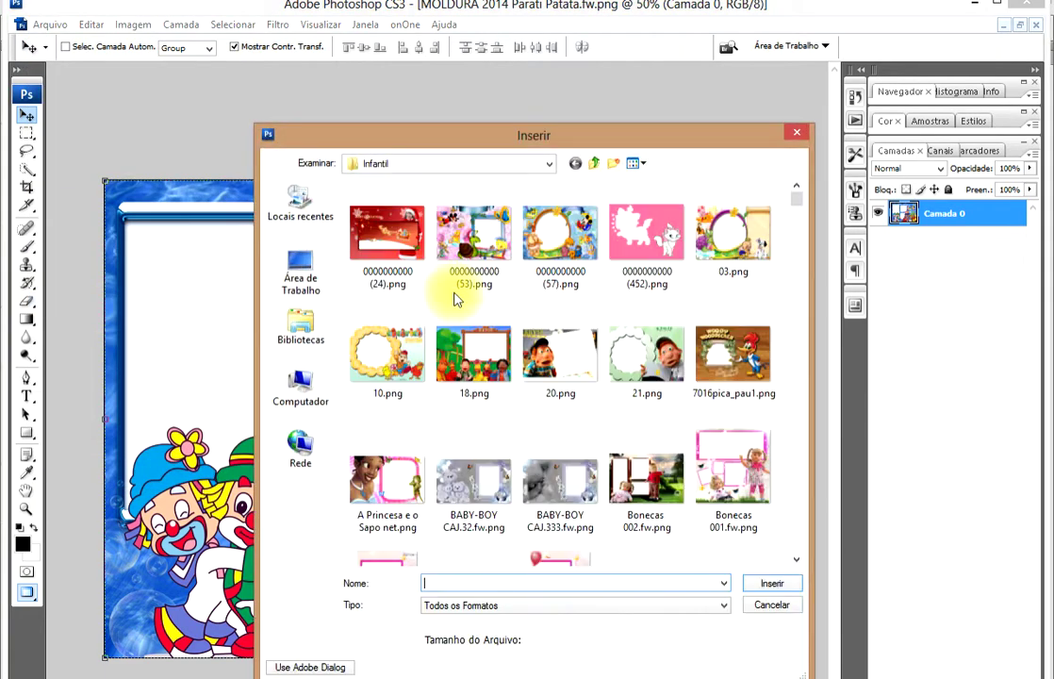
{"action": "left_click", "coordinate": [301, 332]}
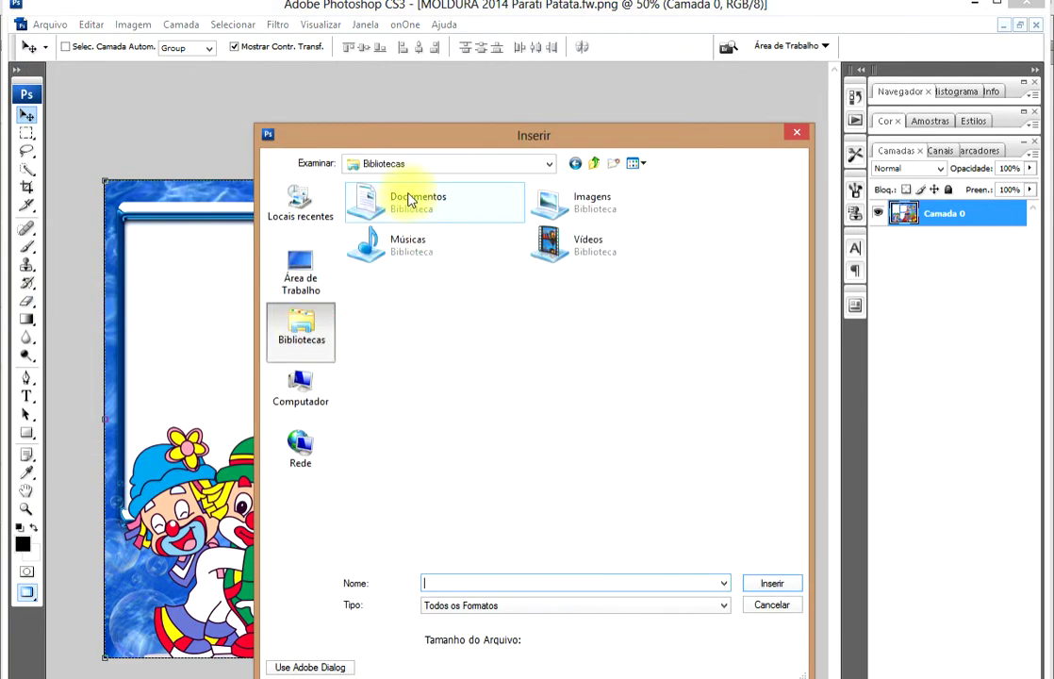
{"action": "left_click", "coordinate": [301, 205]}
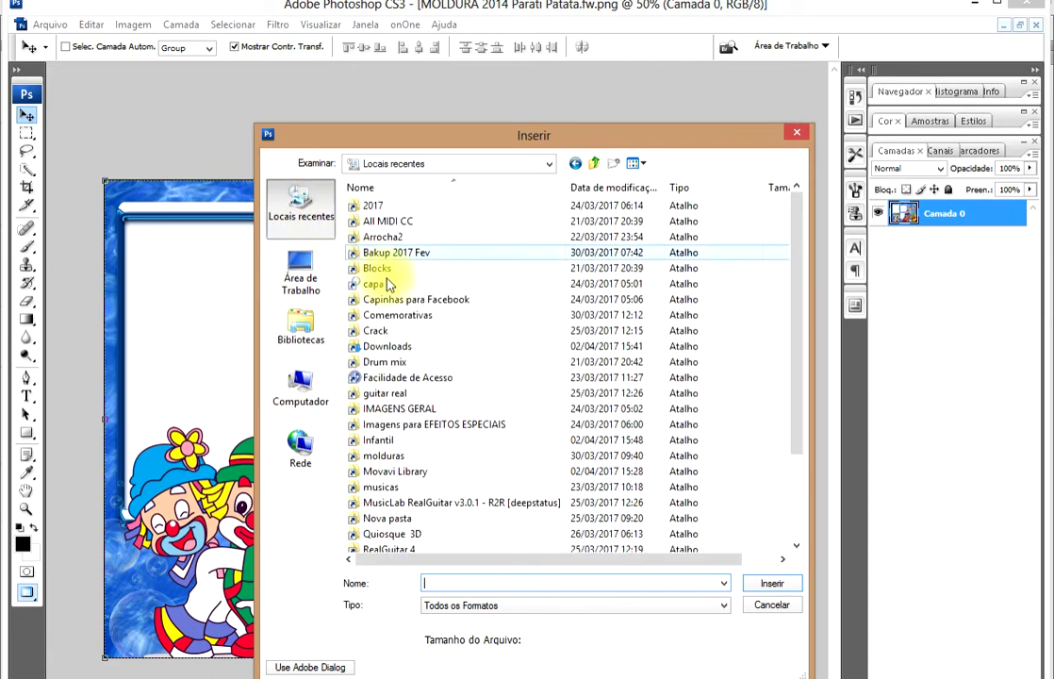
{"action": "double_click", "coordinate": [400, 346]}
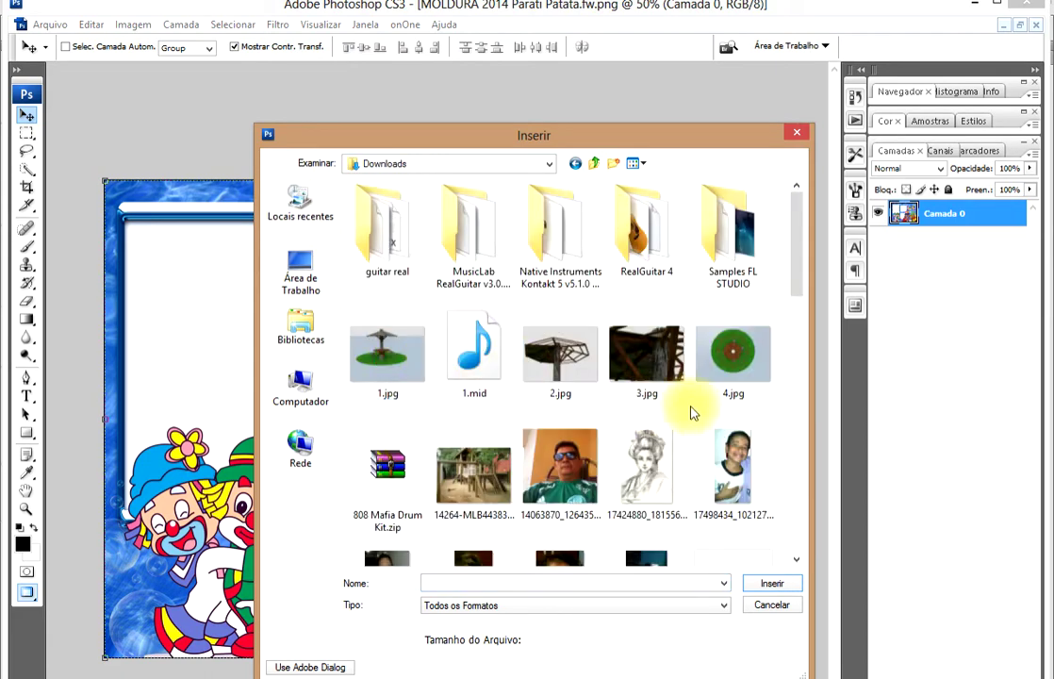
{"action": "double_click", "coordinate": [733, 466]}
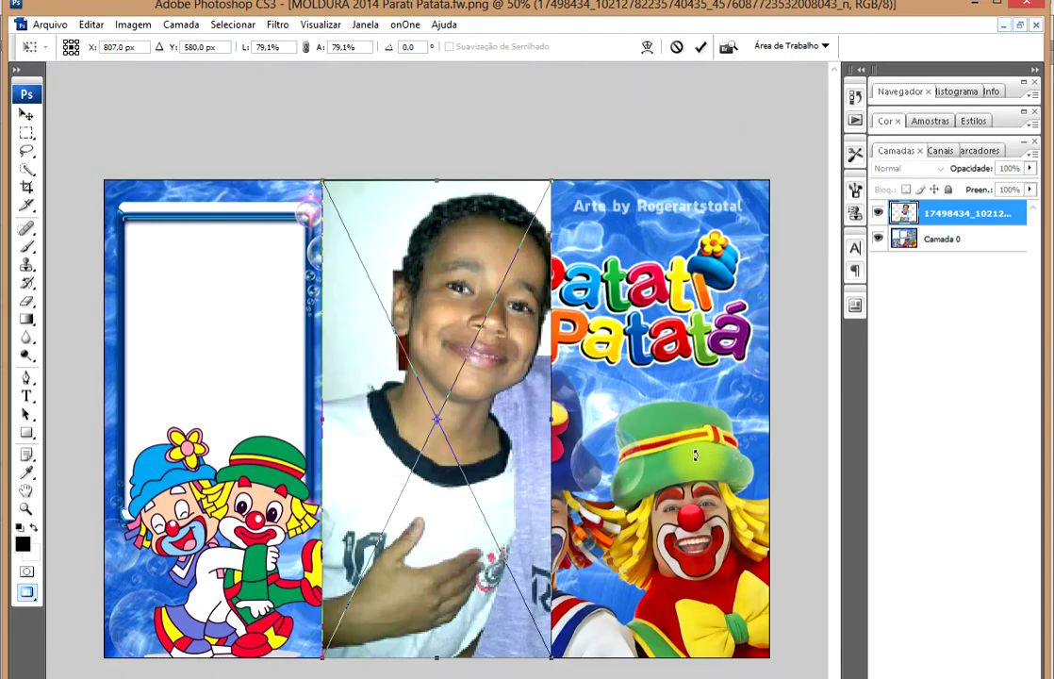
Confirm the photo, move it left, and stack its layer below Camada 0
{"action": "left_click", "coordinate": [25, 114]}
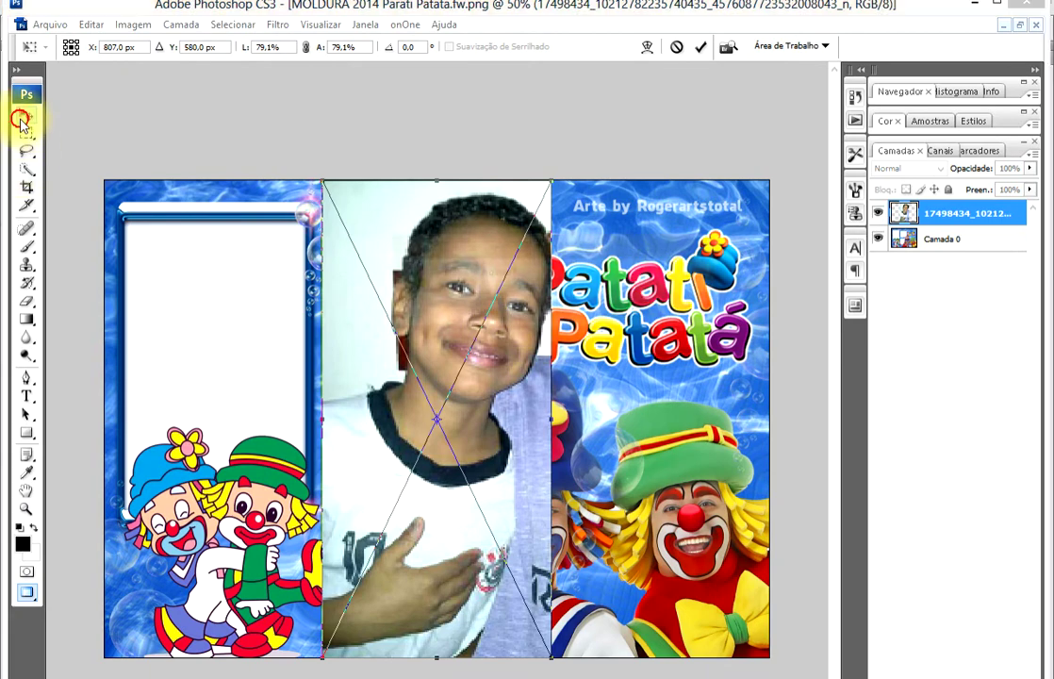
{"action": "left_click", "coordinate": [483, 316]}
{"action": "left_click_drag", "start_coordinate": [470, 305], "coordinate": [274, 317]}
{"action": "left_click_drag", "start_coordinate": [903, 213], "coordinate": [922, 264]}
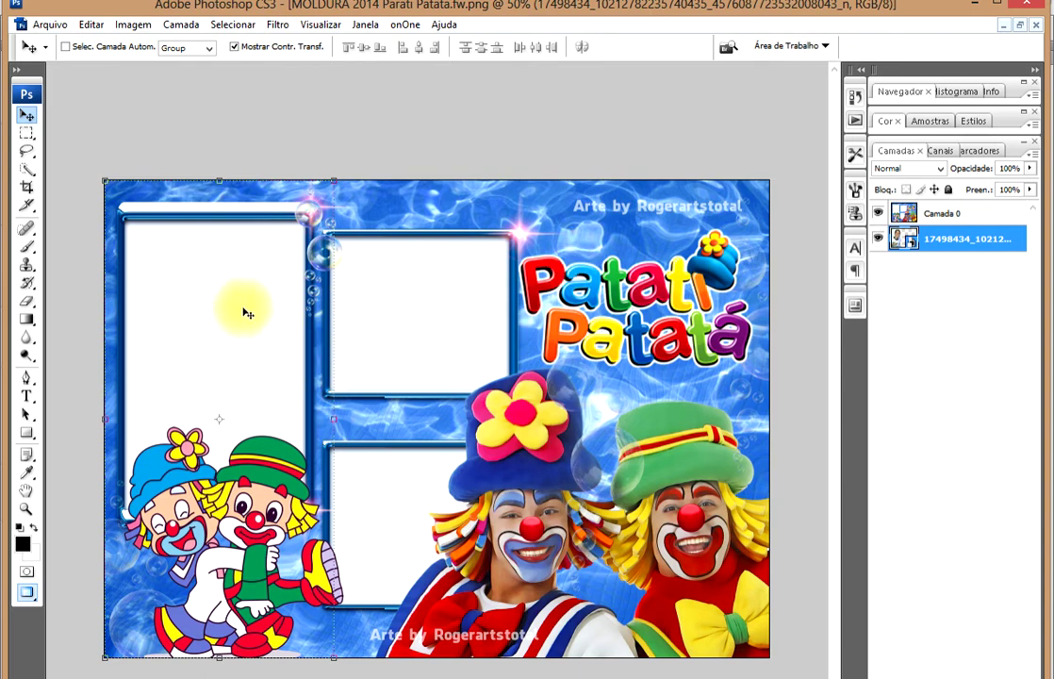
Close the PNG and place the boy's photo into the PSD frame document
{"action": "left_click", "coordinate": [1035, 25]}
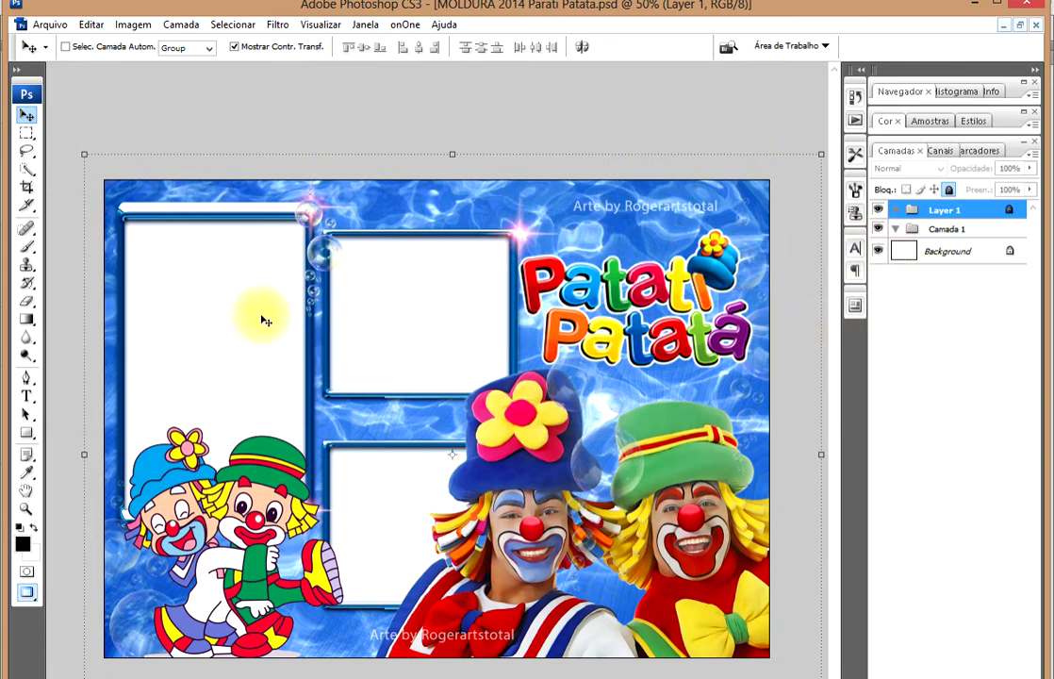
{"action": "left_click", "coordinate": [49, 24]}
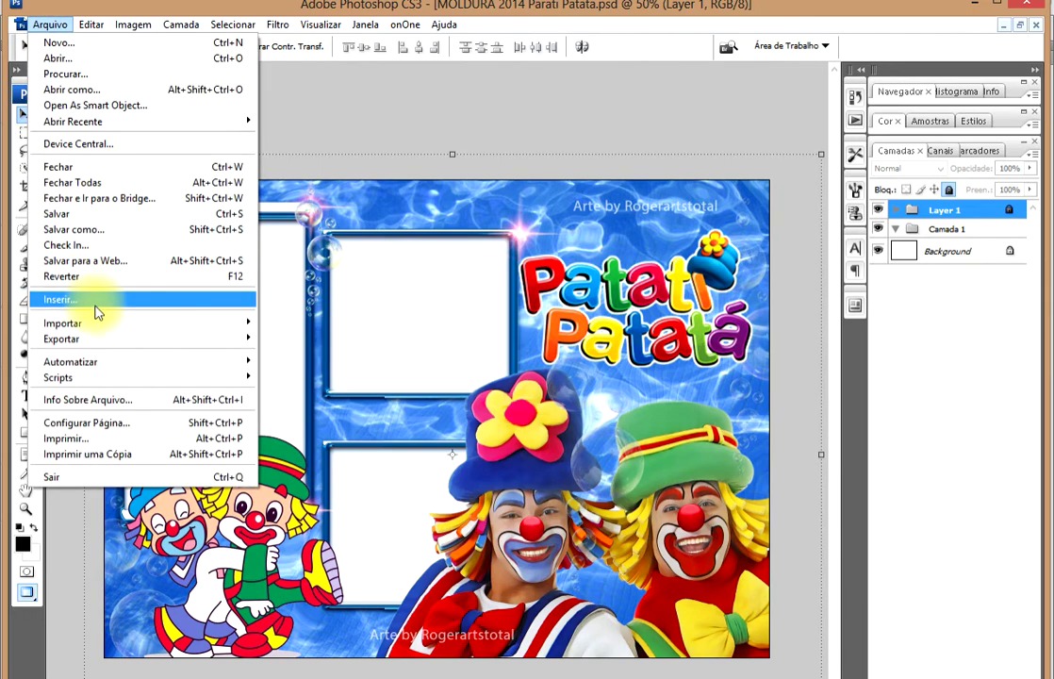
{"action": "left_click", "coordinate": [95, 299]}
{"action": "double_click", "coordinate": [733, 460]}
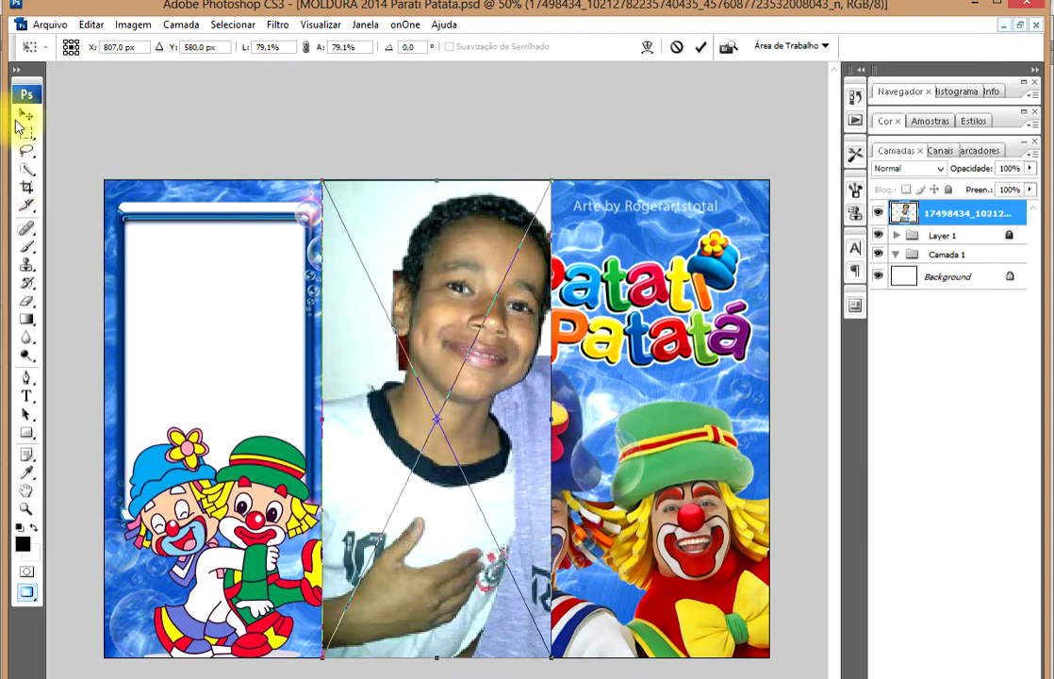
{"action": "left_click", "coordinate": [26, 114]}
{"action": "left_click", "coordinate": [497, 314]}
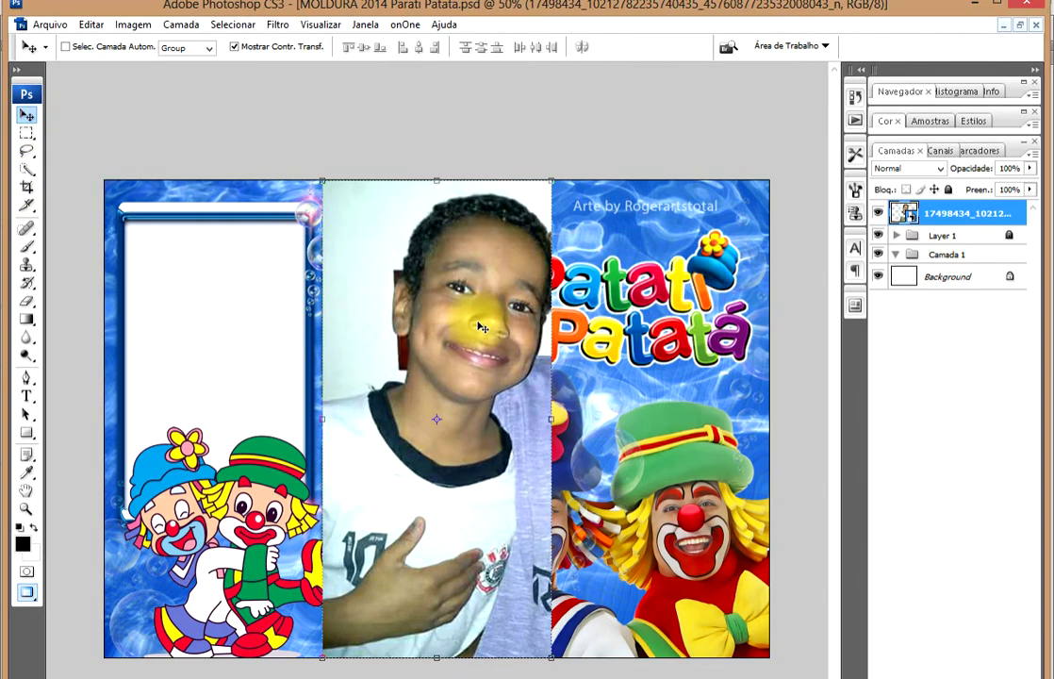
Move the boy's photo over the left frame and put its layer inside the Camada 1 group
{"action": "left_click_drag", "start_coordinate": [453, 317], "coordinate": [261, 321]}
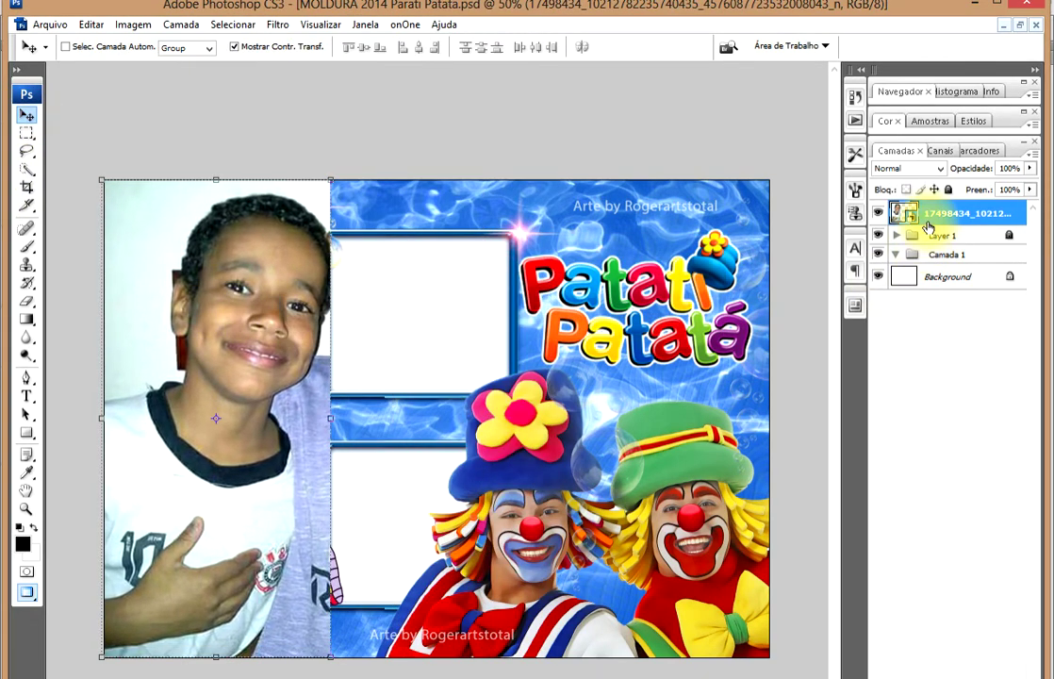
{"action": "left_click_drag", "start_coordinate": [928, 226], "coordinate": [909, 257]}
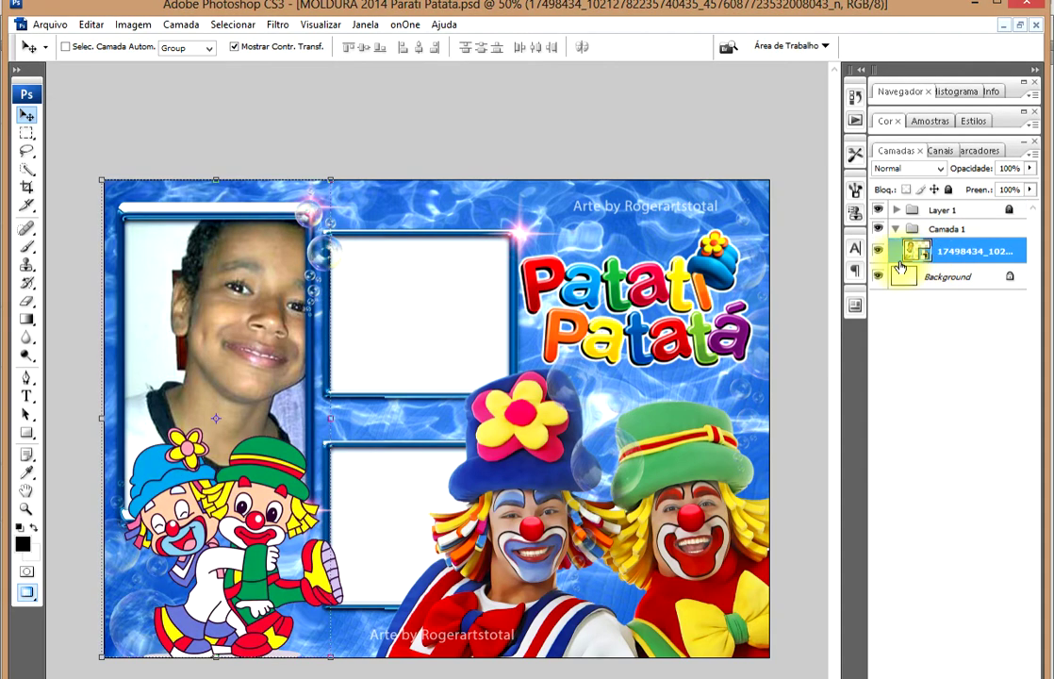
{"action": "left_click_drag", "start_coordinate": [254, 320], "coordinate": [247, 334]}
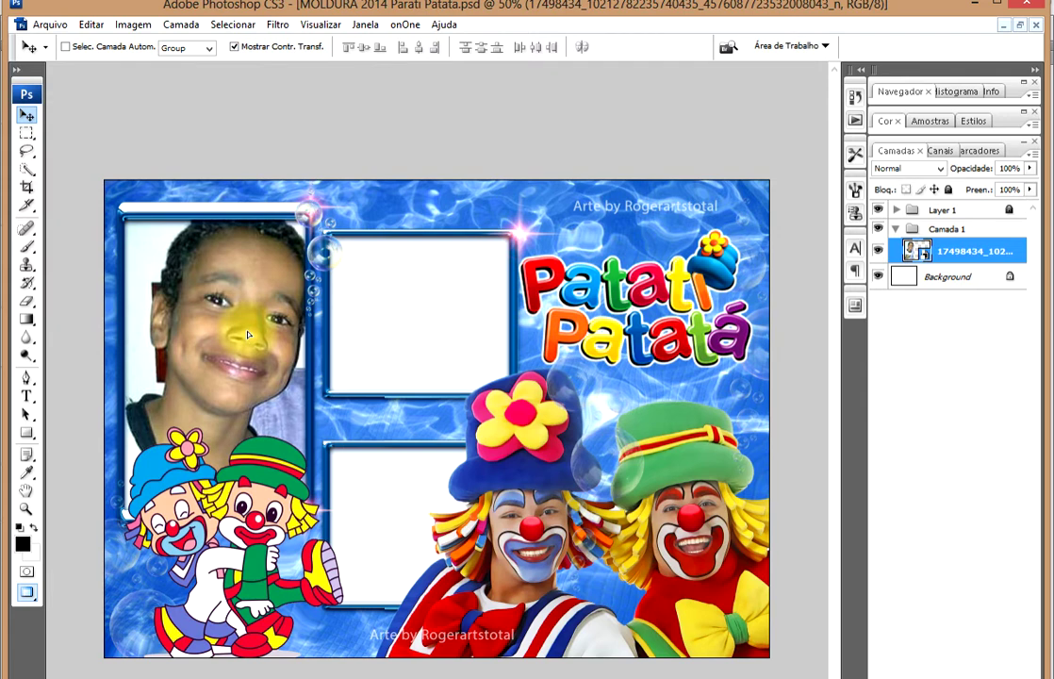
{"action": "left_click", "coordinate": [878, 277]}
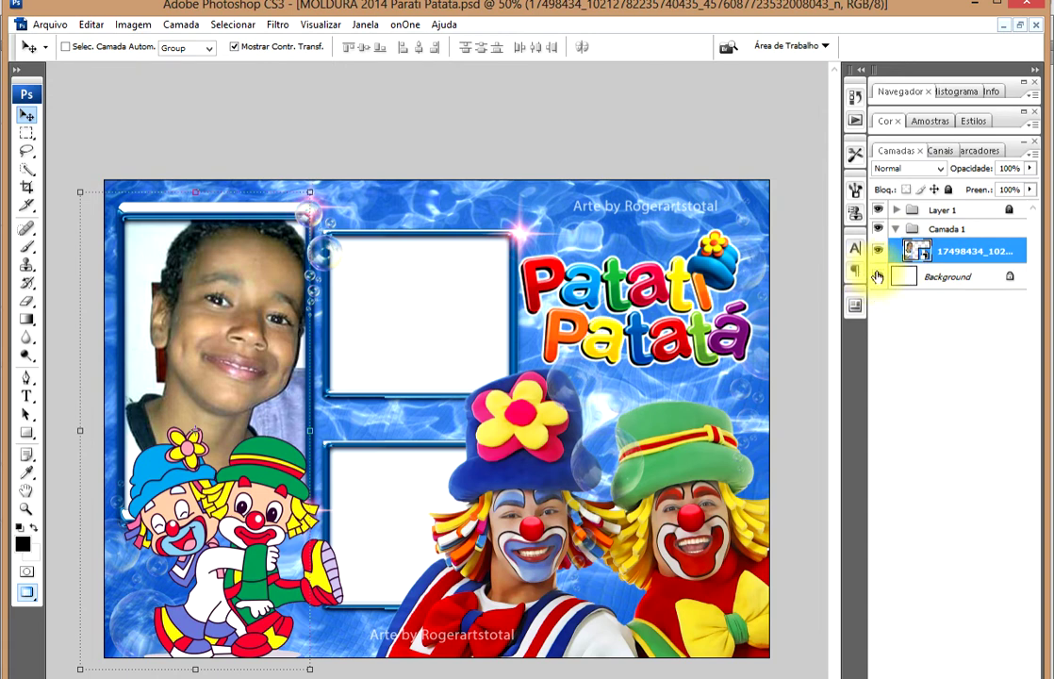
Hide the Background layer and scale the boy's photo to 77.1% × 83.1% in the left frame
{"action": "left_click", "coordinate": [879, 275]}
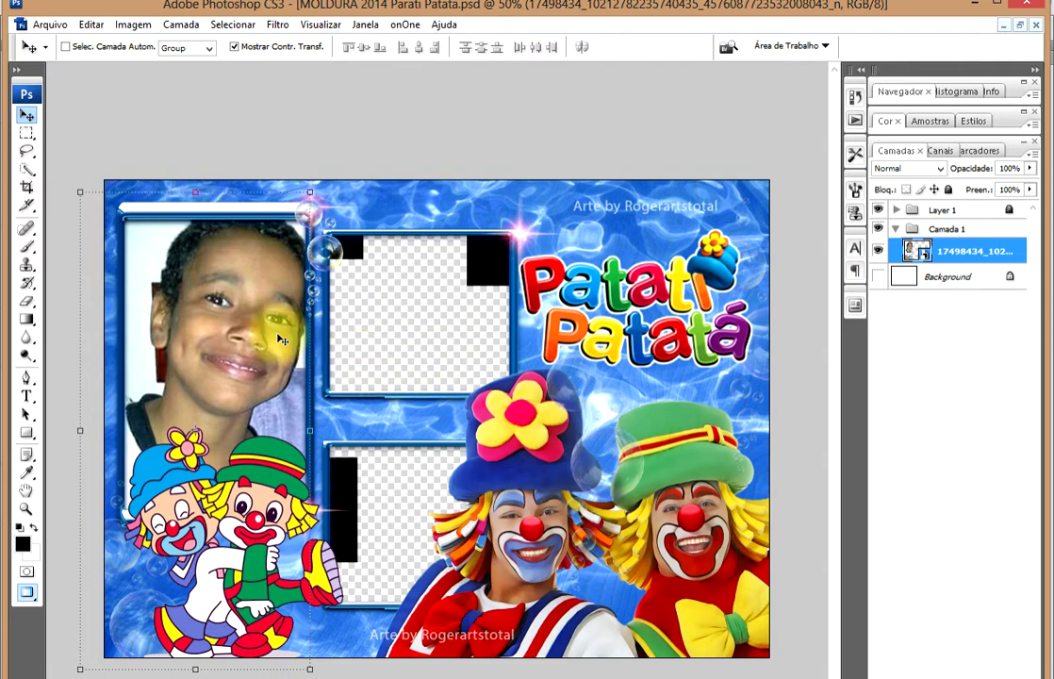
{"action": "mouse_move", "coordinate": [255, 294]}
{"action": "left_mouse_down"}
{"action": "mouse_move", "coordinate": [275, 300]}
{"action": "mouse_move", "coordinate": [237, 320]}
{"action": "mouse_move", "coordinate": [247, 328]}
{"action": "mouse_move", "coordinate": [207, 385]}
{"action": "left_mouse_up"}
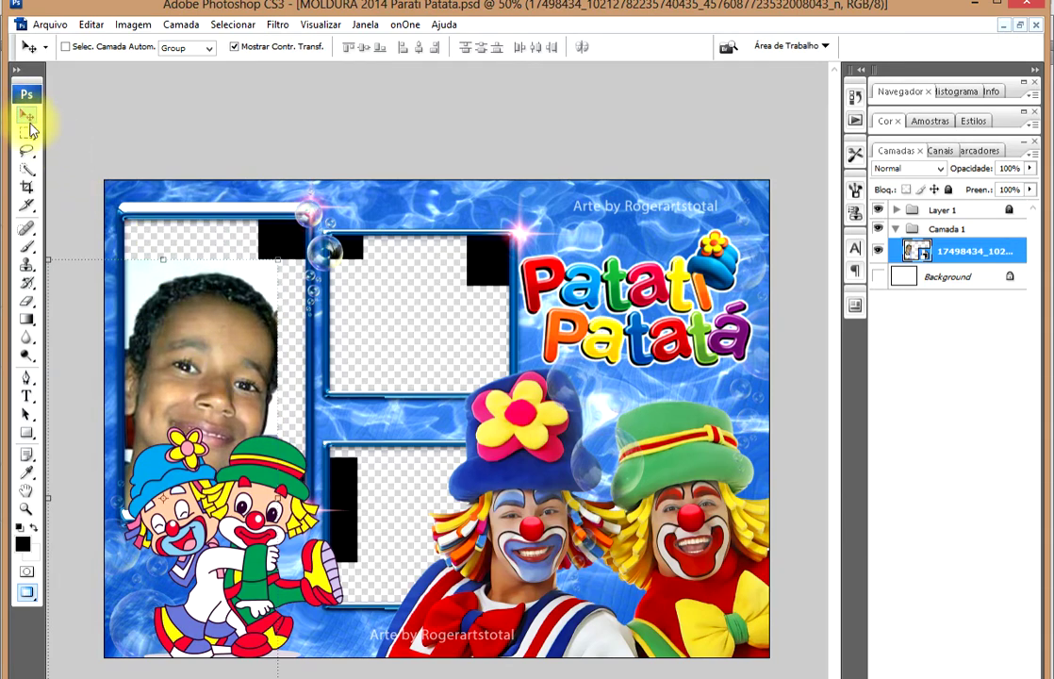
{"action": "left_click", "coordinate": [25, 117]}
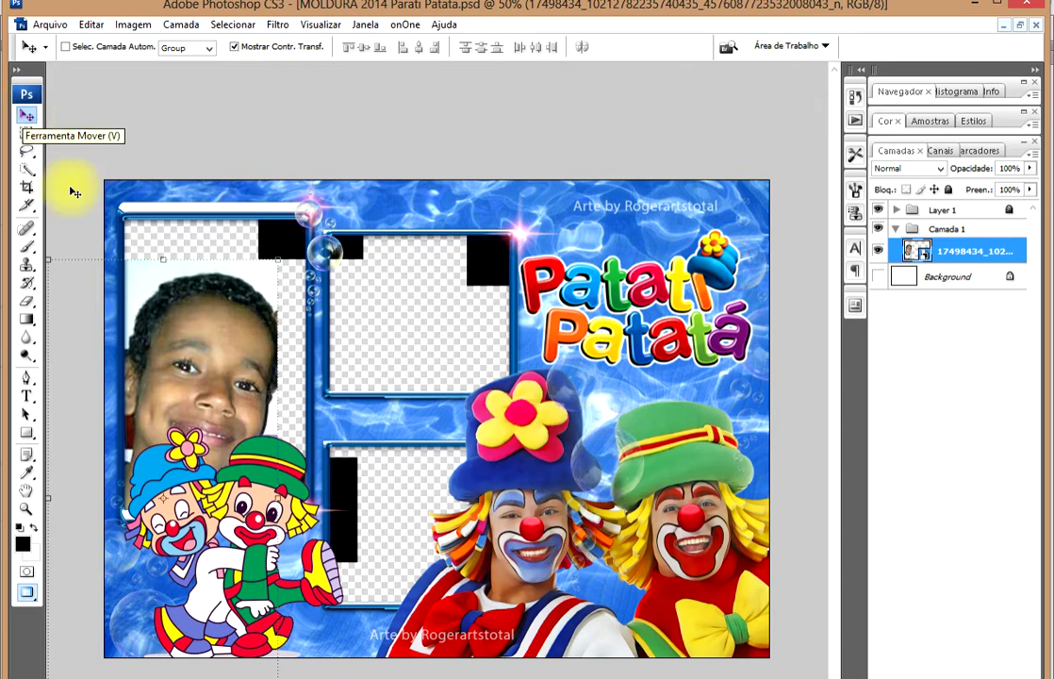
{"action": "mouse_move", "coordinate": [279, 261]}
{"action": "left_mouse_down"}
{"action": "mouse_move", "coordinate": [250, 158]}
{"action": "mouse_move", "coordinate": [325, 148]}
{"action": "left_mouse_up"}
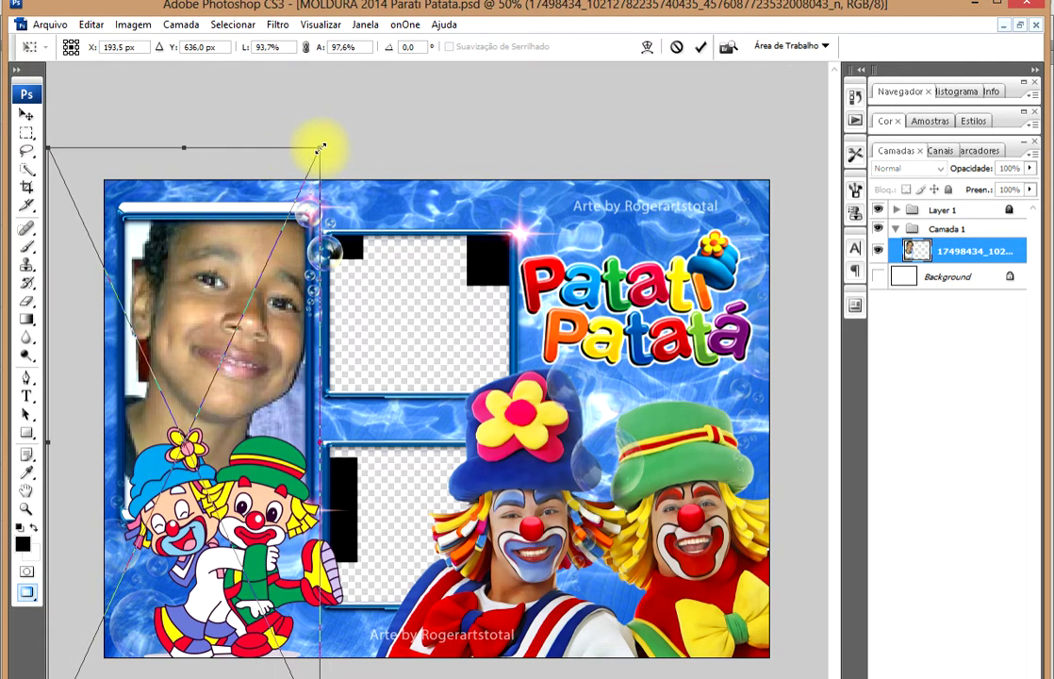
{"action": "mouse_move", "coordinate": [220, 300]}
{"action": "left_mouse_down"}
{"action": "mouse_move", "coordinate": [200, 337]}
{"action": "mouse_move", "coordinate": [207, 347]}
{"action": "mouse_move", "coordinate": [244, 325]}
{"action": "left_mouse_up"}
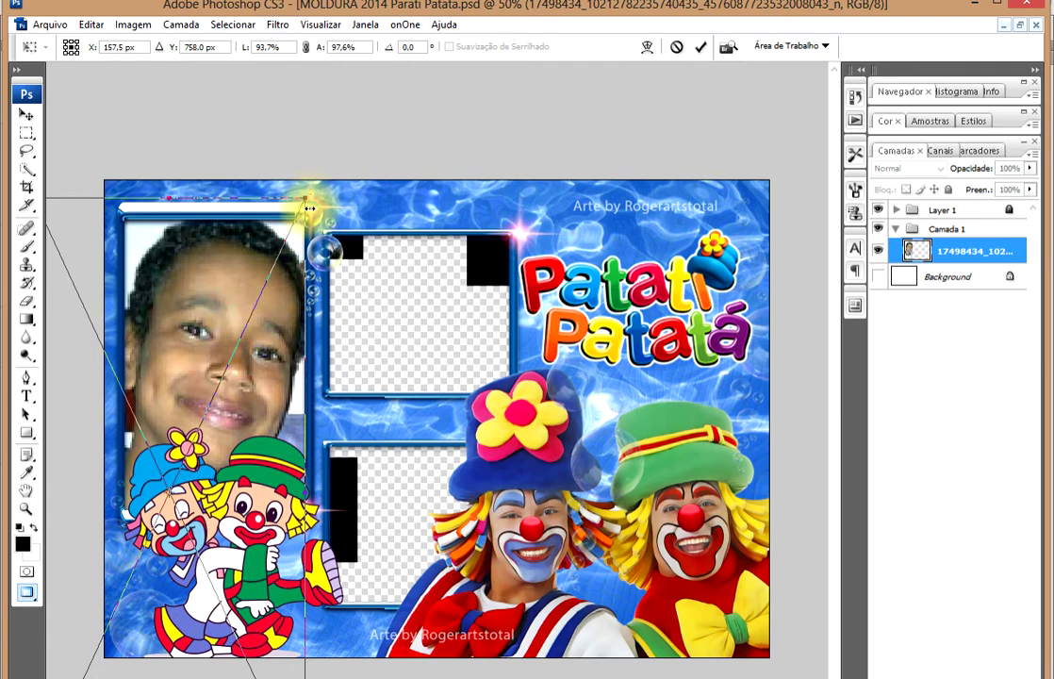
{"action": "mouse_move", "coordinate": [306, 201]}
{"action": "left_mouse_down"}
{"action": "mouse_move", "coordinate": [279, 204]}
{"action": "mouse_move", "coordinate": [314, 197]}
{"action": "mouse_move", "coordinate": [295, 204]}
{"action": "mouse_move", "coordinate": [286, 227]}
{"action": "left_mouse_up"}
{"action": "left_click_drag", "start_coordinate": [218, 334], "coordinate": [246, 274]}
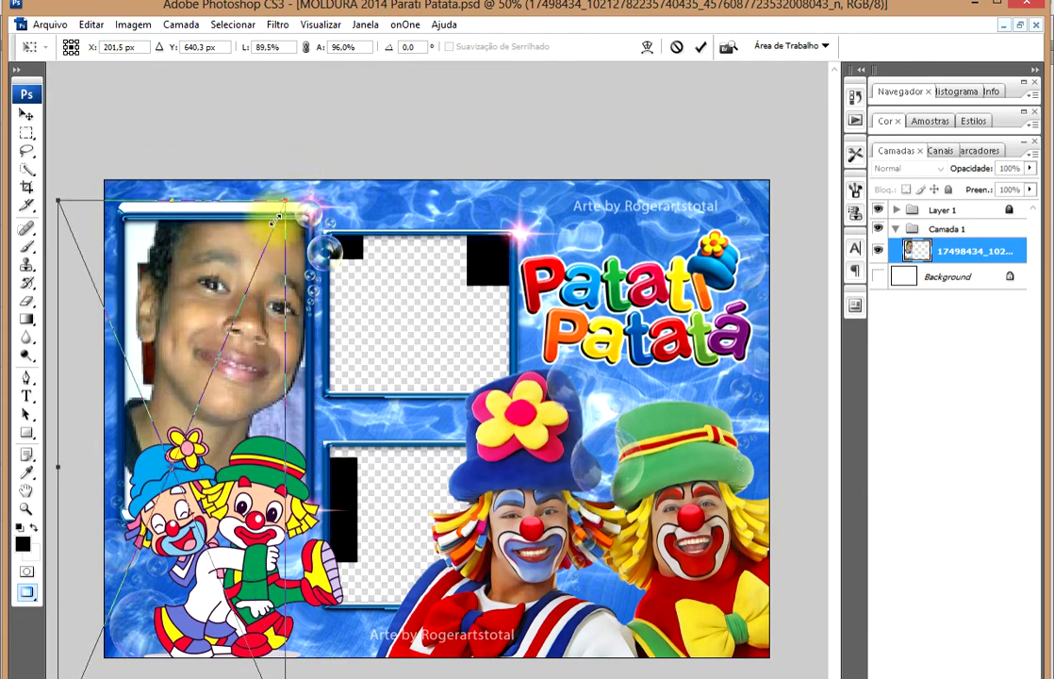
{"action": "left_click_drag", "start_coordinate": [317, 157], "coordinate": [266, 233]}
{"action": "left_click_drag", "start_coordinate": [212, 294], "coordinate": [309, 200]}
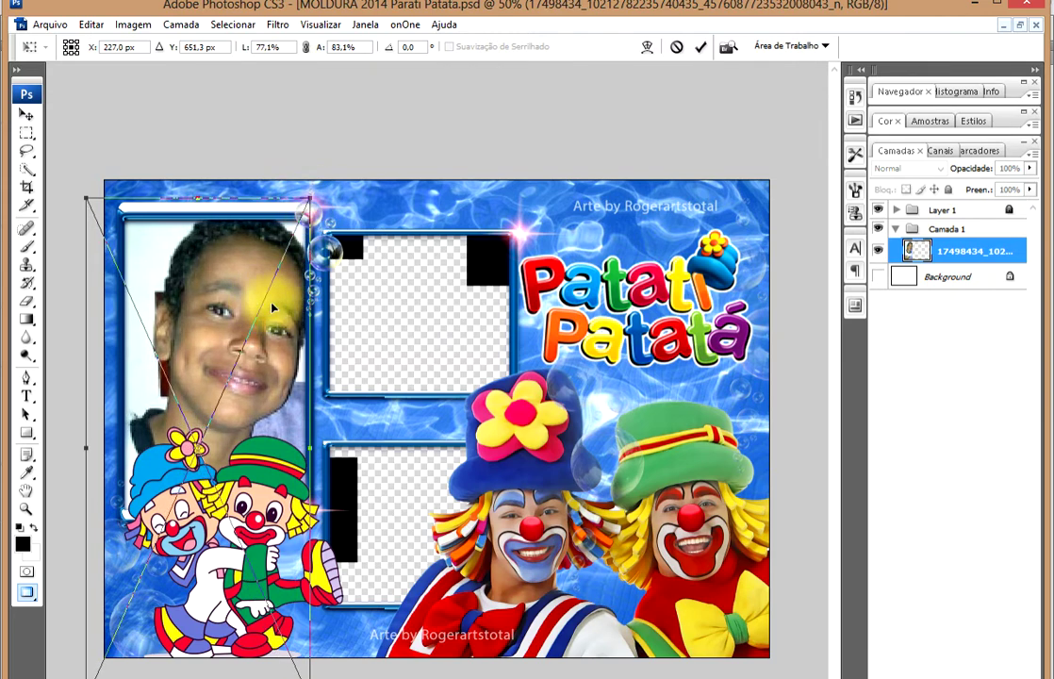
{"action": "left_click", "coordinate": [29, 117]}
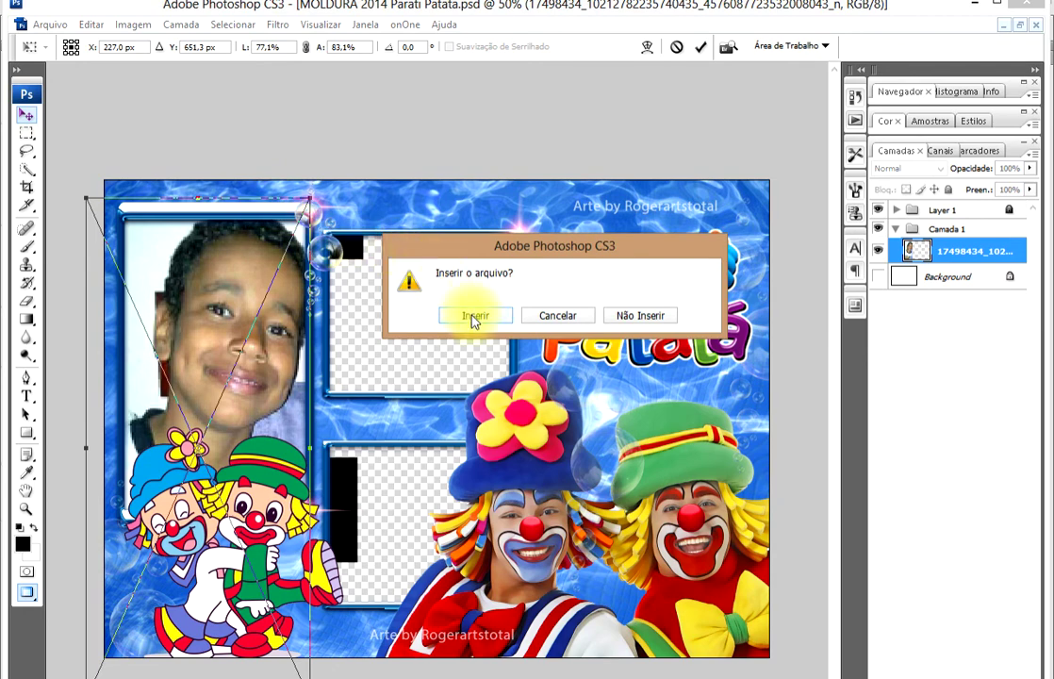
{"action": "left_click", "coordinate": [474, 317]}
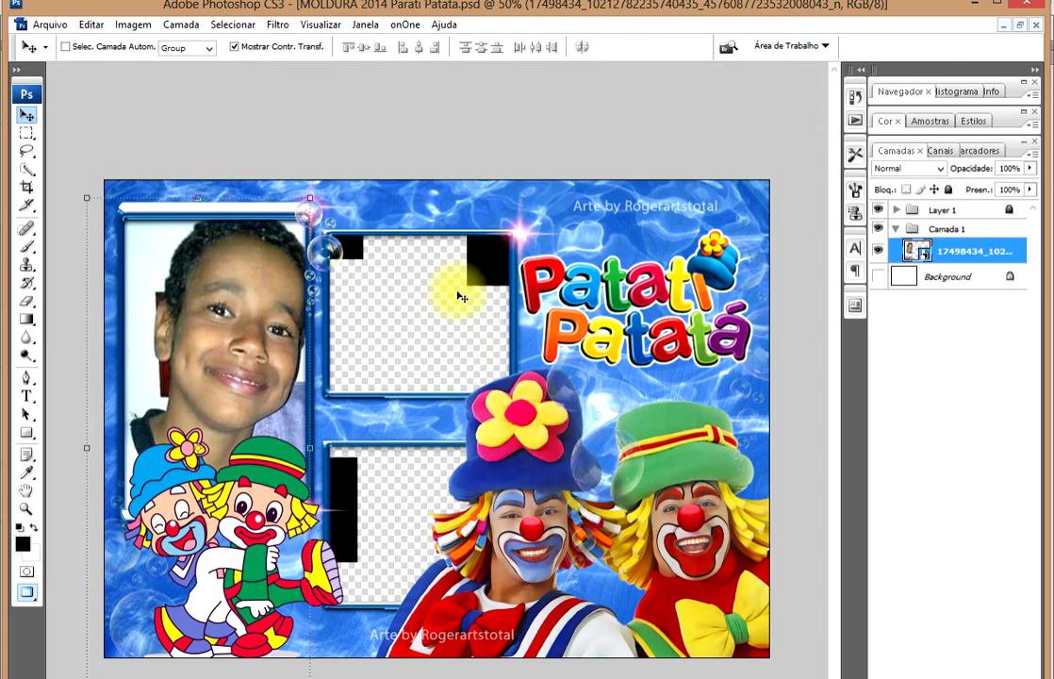
Place the 17626278 child's photo into the template
{"action": "left_click", "coordinate": [49, 25]}
{"action": "left_click", "coordinate": [85, 301]}
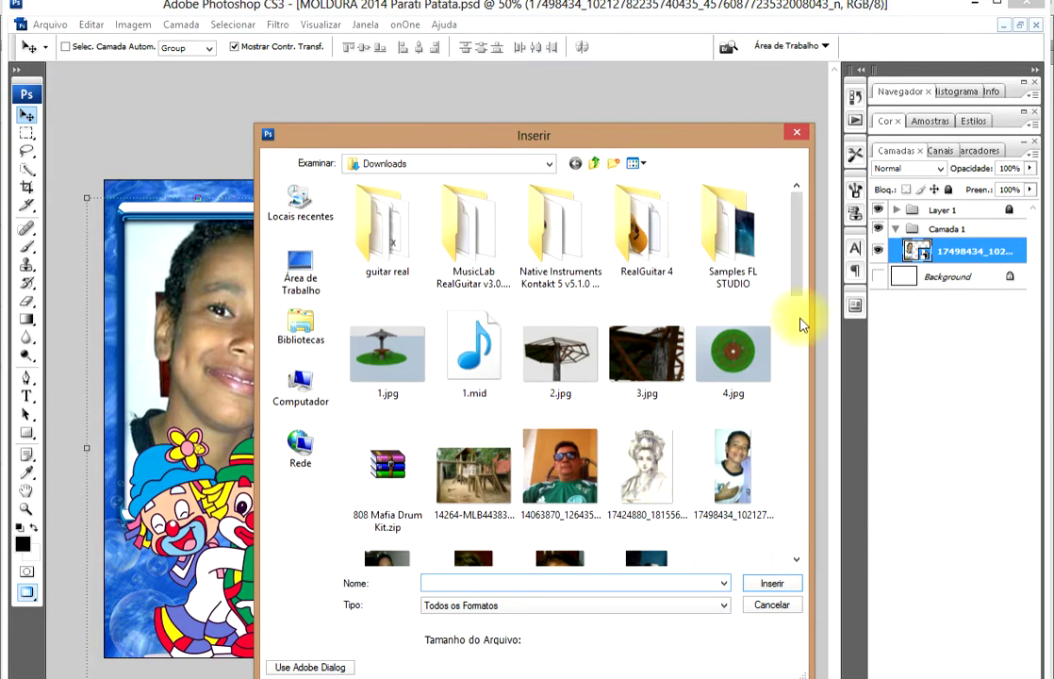
{"action": "scroll", "coordinate": [797, 283], "scroll_direction": "down", "scroll_amount": 2}
{"action": "left_click", "coordinate": [473, 396]}
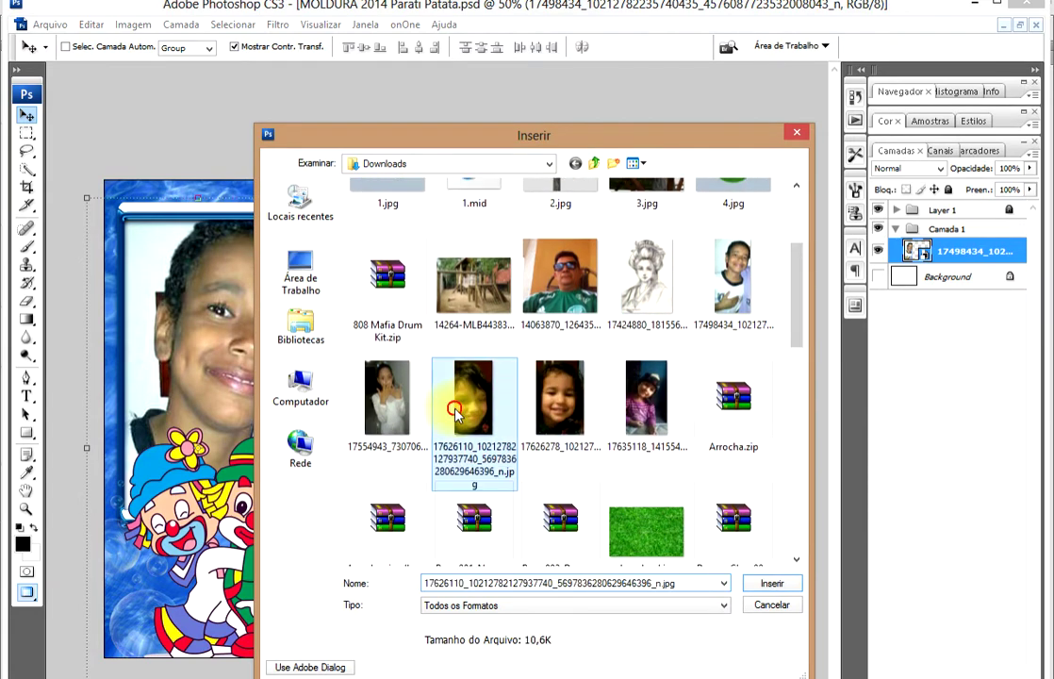
{"action": "double_click", "coordinate": [559, 396]}
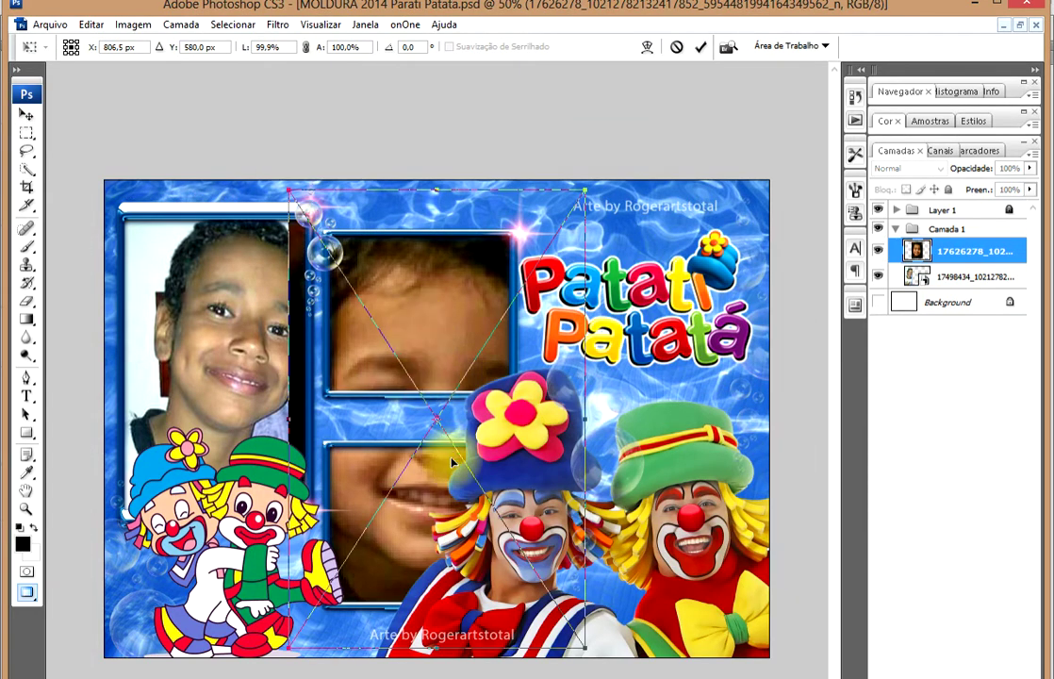
Scale the second photo to 60.8% × 64.4%, position it in the upper-middle frame, and commit
{"action": "left_click_drag", "start_coordinate": [421, 366], "coordinate": [406, 283]}
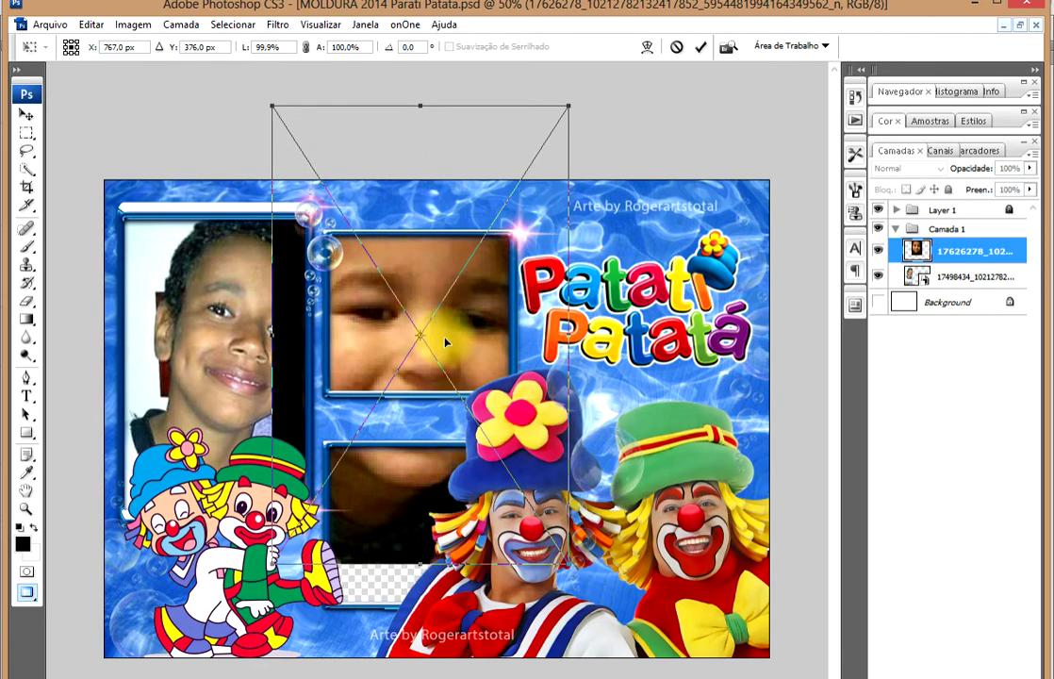
{"action": "mouse_move", "coordinate": [451, 363]}
{"action": "left_mouse_down"}
{"action": "mouse_move", "coordinate": [458, 302]}
{"action": "mouse_move", "coordinate": [446, 384]}
{"action": "mouse_move", "coordinate": [457, 358]}
{"action": "left_mouse_up"}
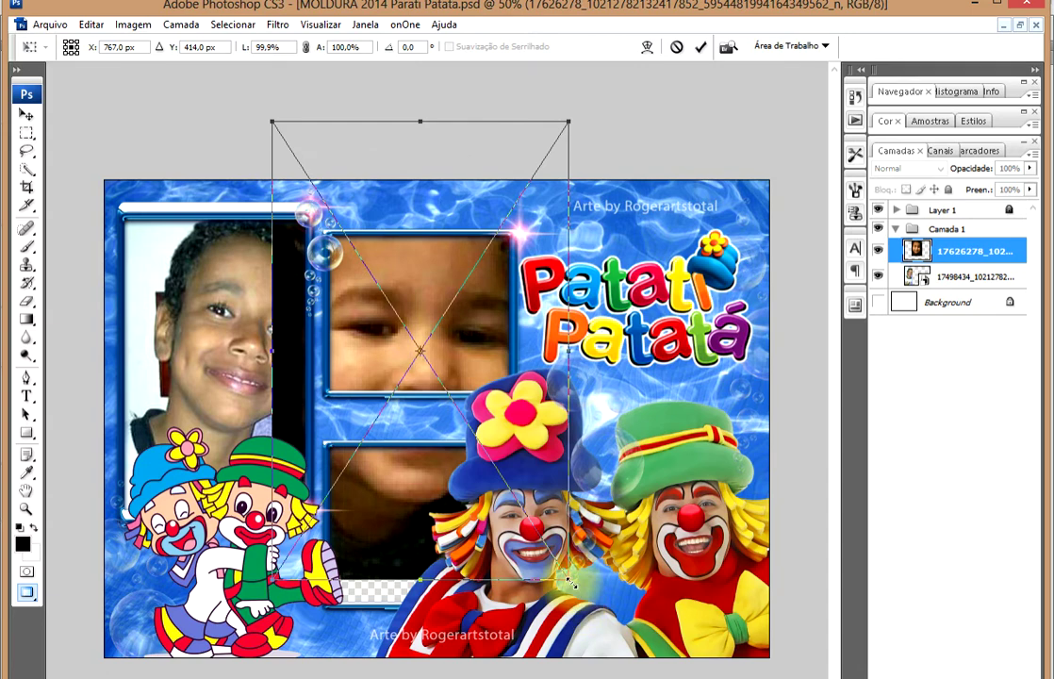
{"action": "left_click_drag", "start_coordinate": [564, 575], "coordinate": [482, 434]}
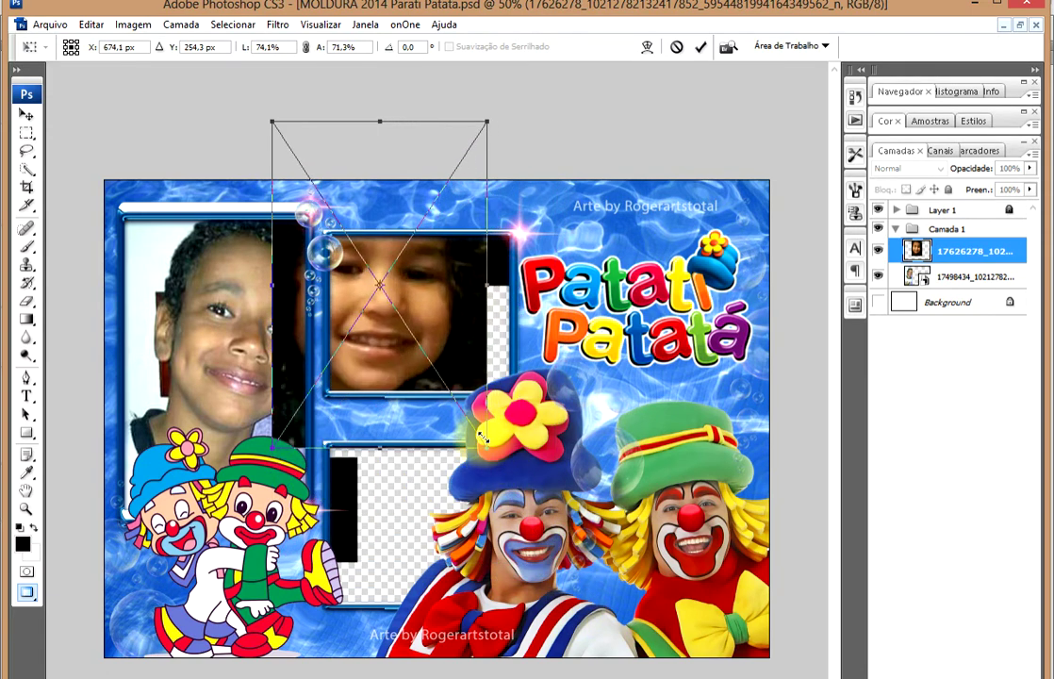
{"action": "left_click_drag", "start_coordinate": [480, 433], "coordinate": [474, 418]}
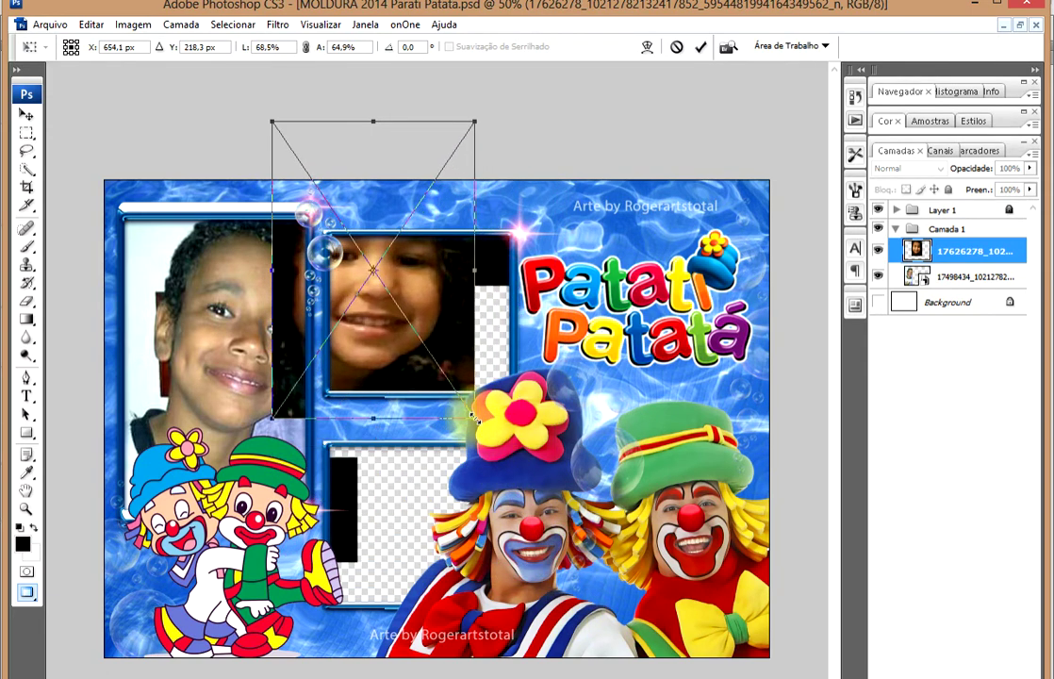
{"action": "left_click_drag", "start_coordinate": [392, 386], "coordinate": [436, 396]}
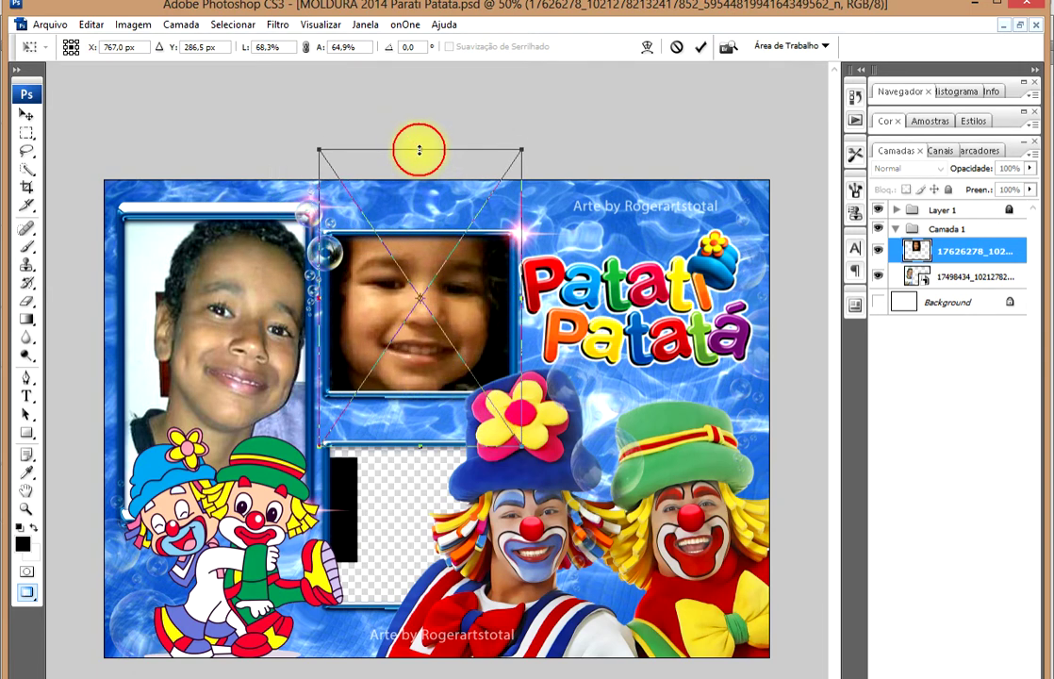
{"action": "left_click_drag", "start_coordinate": [419, 148], "coordinate": [419, 140]}
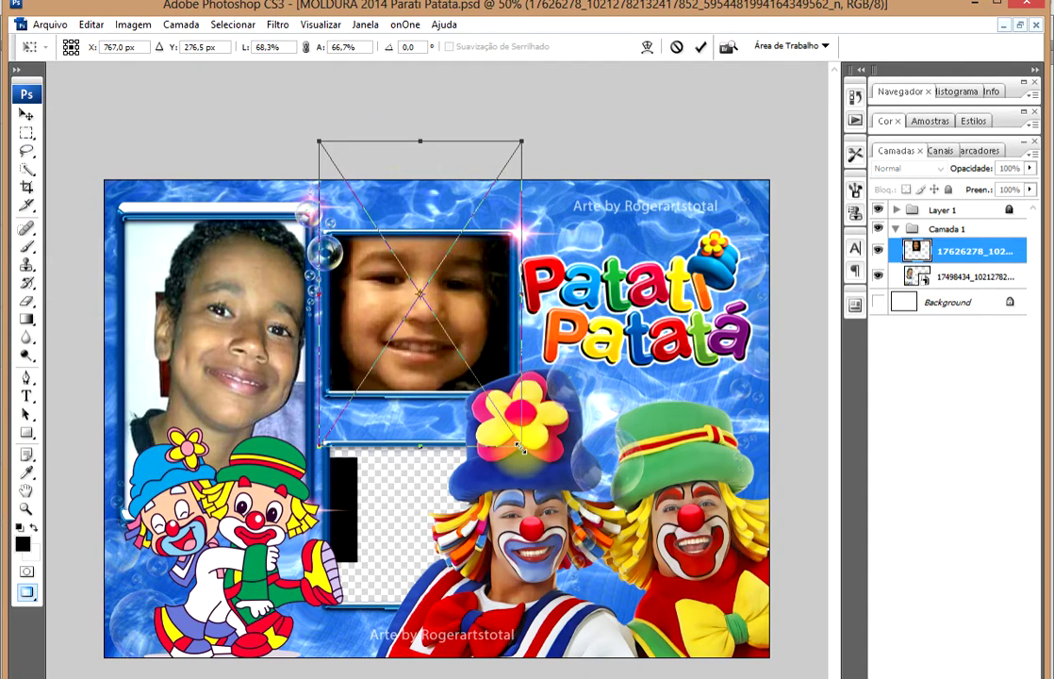
{"action": "mouse_move", "coordinate": [520, 442]}
{"action": "left_mouse_down"}
{"action": "mouse_move", "coordinate": [502, 428]}
{"action": "mouse_move", "coordinate": [478, 344]}
{"action": "mouse_move", "coordinate": [465, 344]}
{"action": "left_mouse_up"}
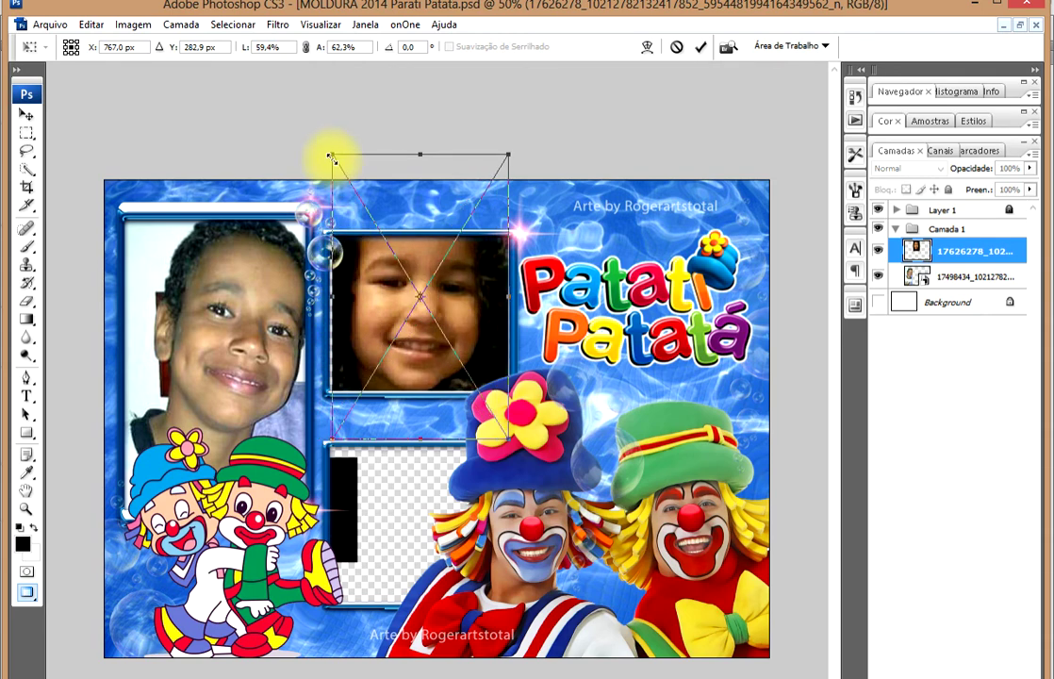
{"action": "left_click_drag", "start_coordinate": [329, 153], "coordinate": [325, 144]}
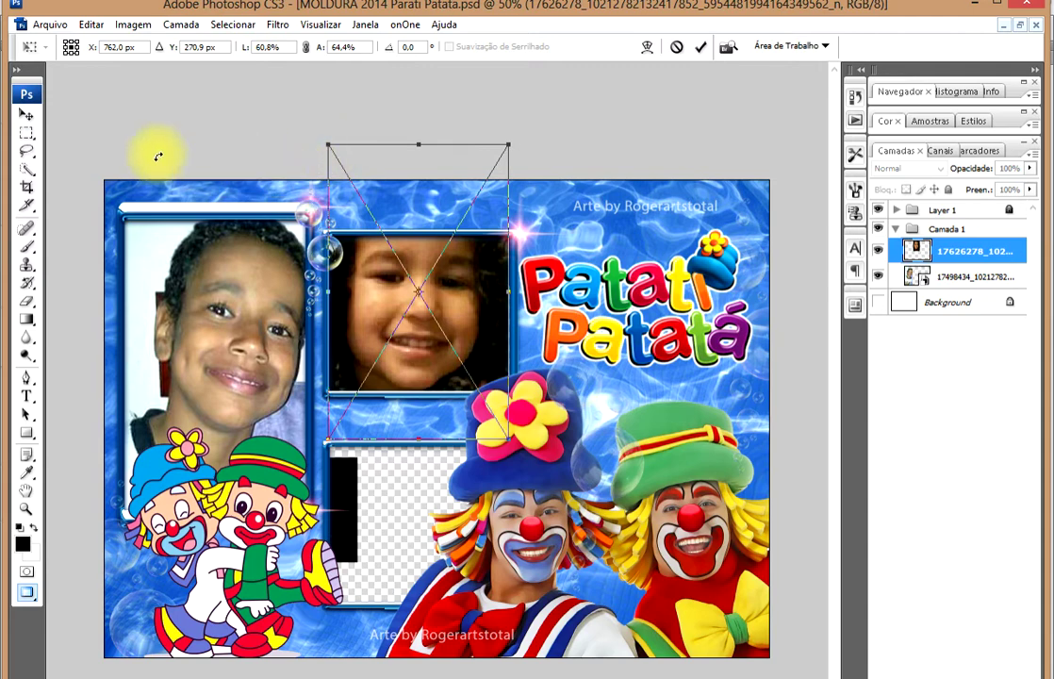
{"action": "left_click", "coordinate": [27, 113]}
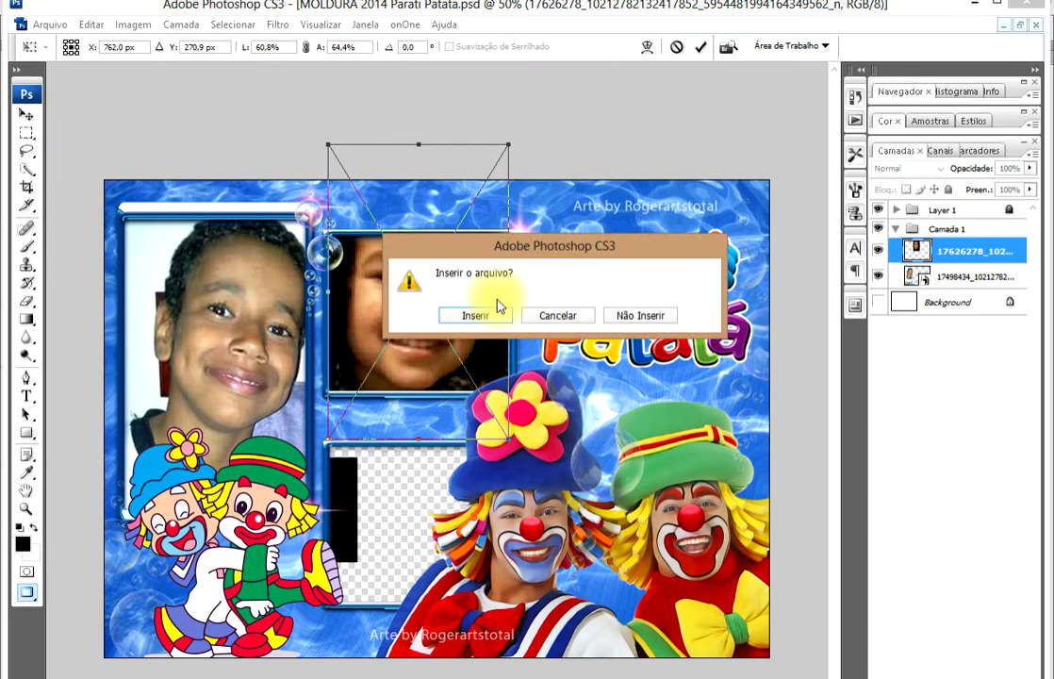
{"action": "left_click", "coordinate": [476, 315]}
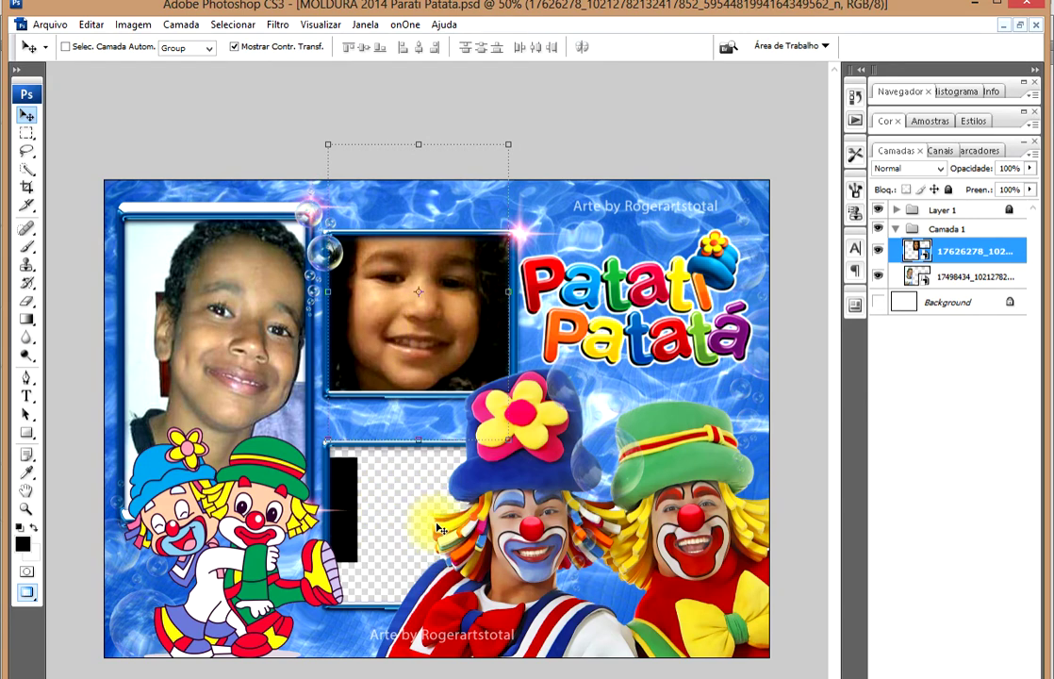
Place the 17635118 child's photo into the template
{"action": "left_click", "coordinate": [52, 25]}
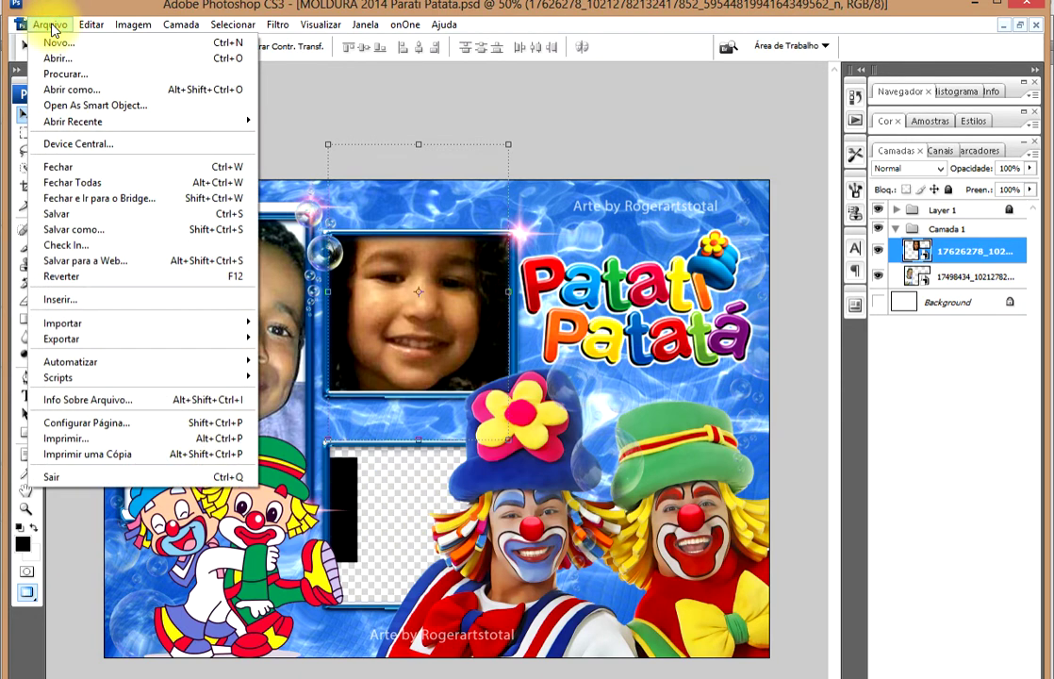
{"action": "left_click", "coordinate": [115, 304]}
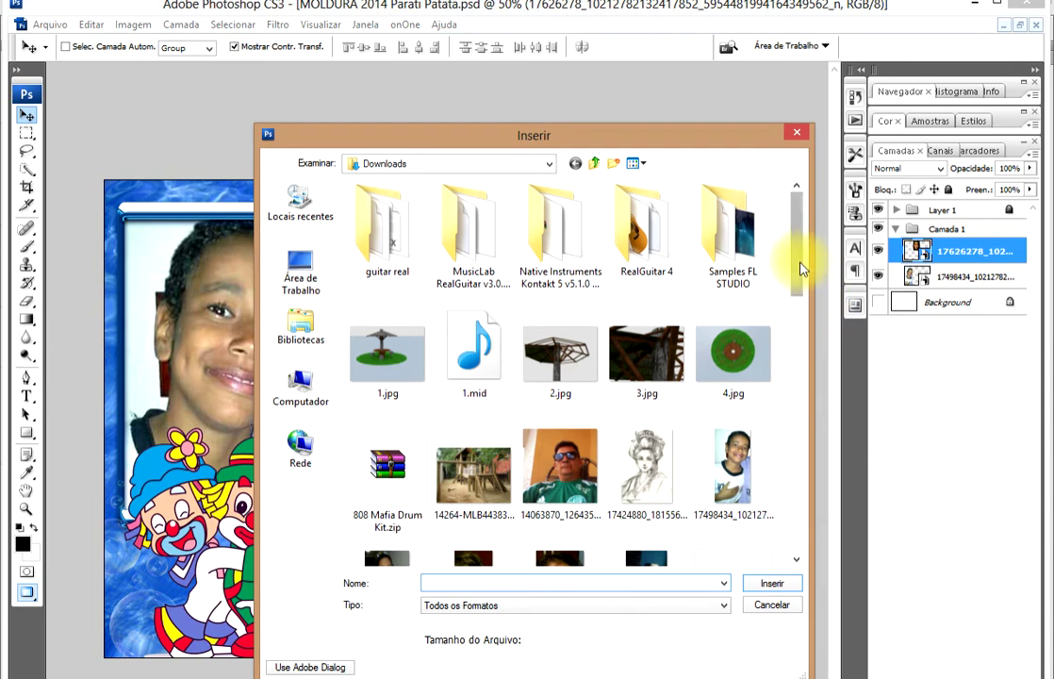
{"action": "left_click_drag", "start_coordinate": [797, 266], "coordinate": [798, 338]}
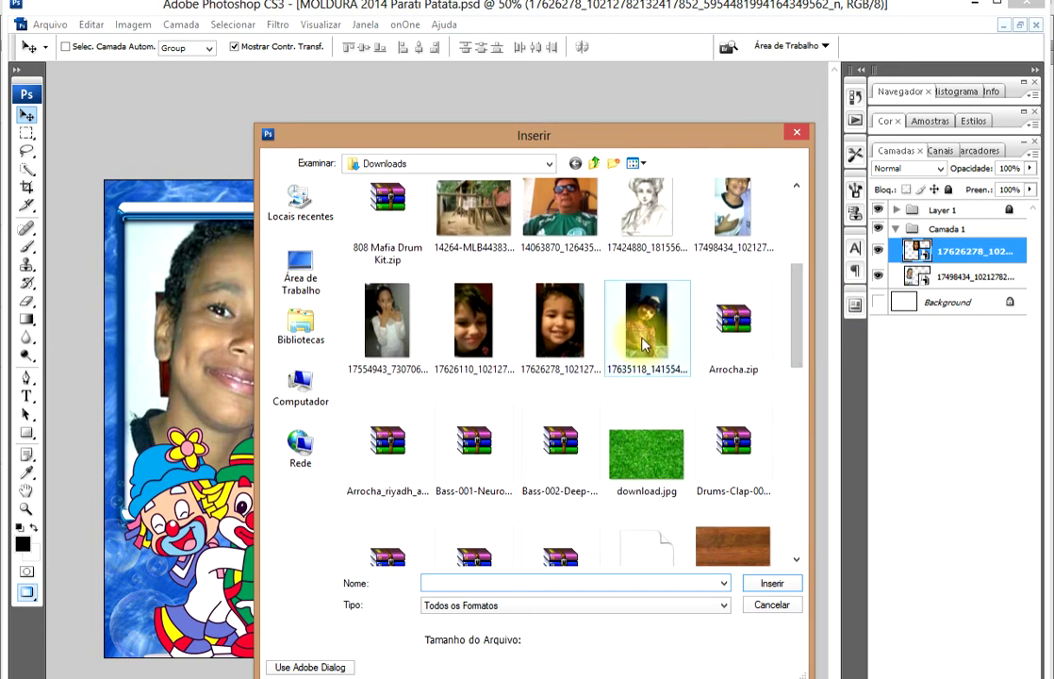
{"action": "left_click", "coordinate": [667, 388]}
{"action": "left_click", "coordinate": [781, 583]}
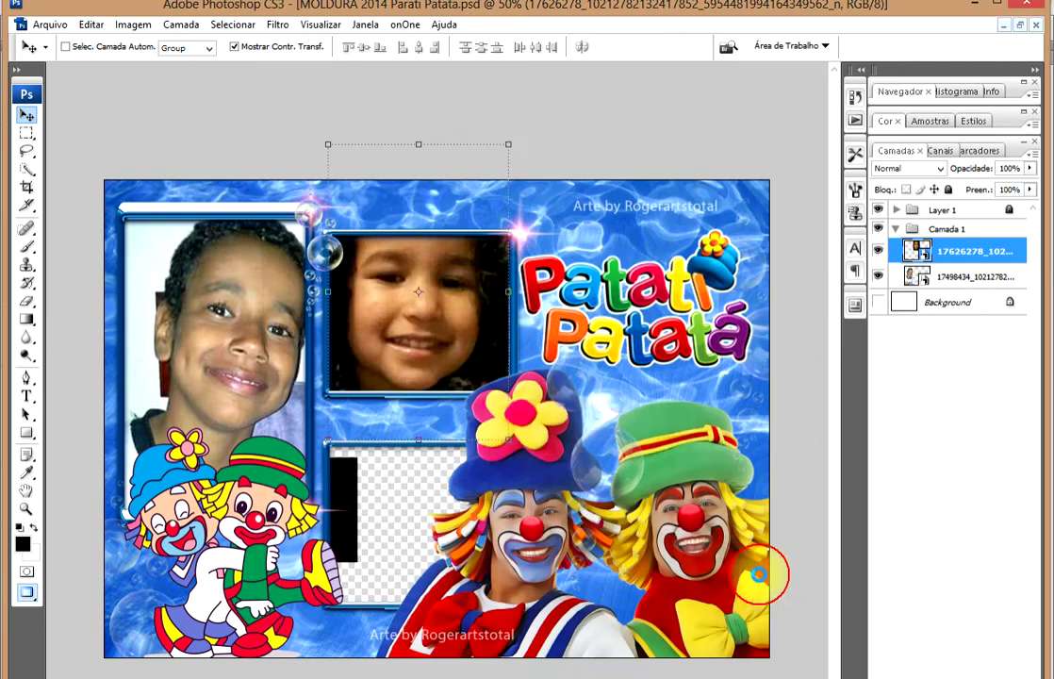
Shrink the third photo to 22.1% × 22.4% over the lower-middle frame and commit
{"action": "mouse_move", "coordinate": [460, 303]}
{"action": "left_mouse_down"}
{"action": "mouse_move", "coordinate": [439, 424]}
{"action": "mouse_move", "coordinate": [402, 421]}
{"action": "left_mouse_up"}
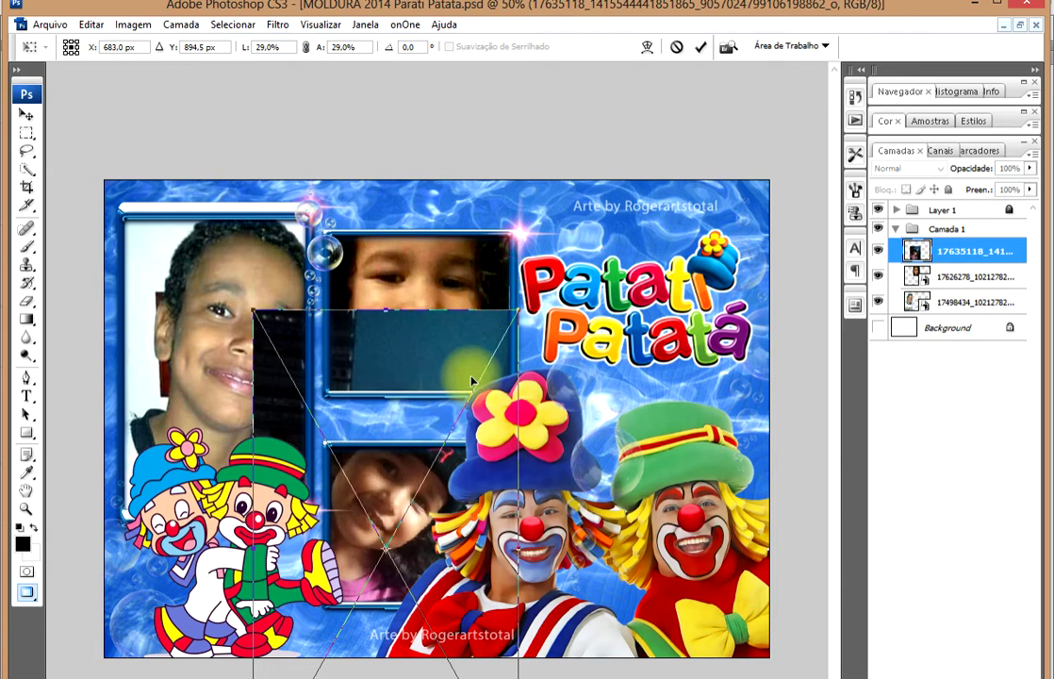
{"action": "mouse_move", "coordinate": [521, 308]}
{"action": "left_mouse_down"}
{"action": "mouse_move", "coordinate": [474, 387]}
{"action": "mouse_move", "coordinate": [473, 415]}
{"action": "mouse_move", "coordinate": [455, 416]}
{"action": "left_mouse_up"}
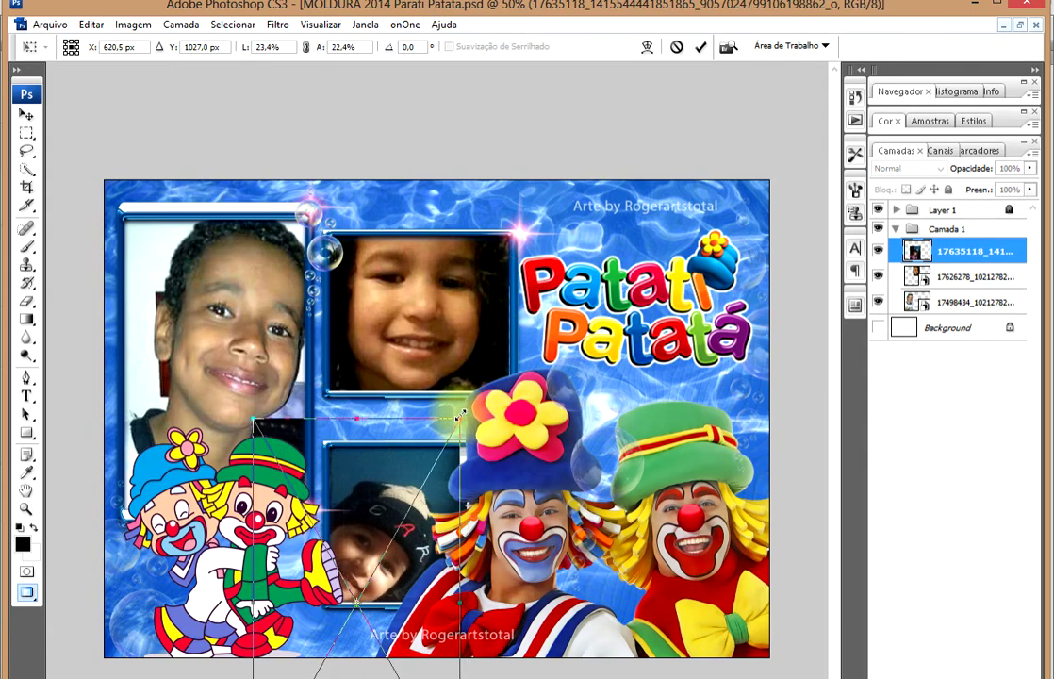
{"action": "left_click_drag", "start_coordinate": [396, 471], "coordinate": [420, 406]}
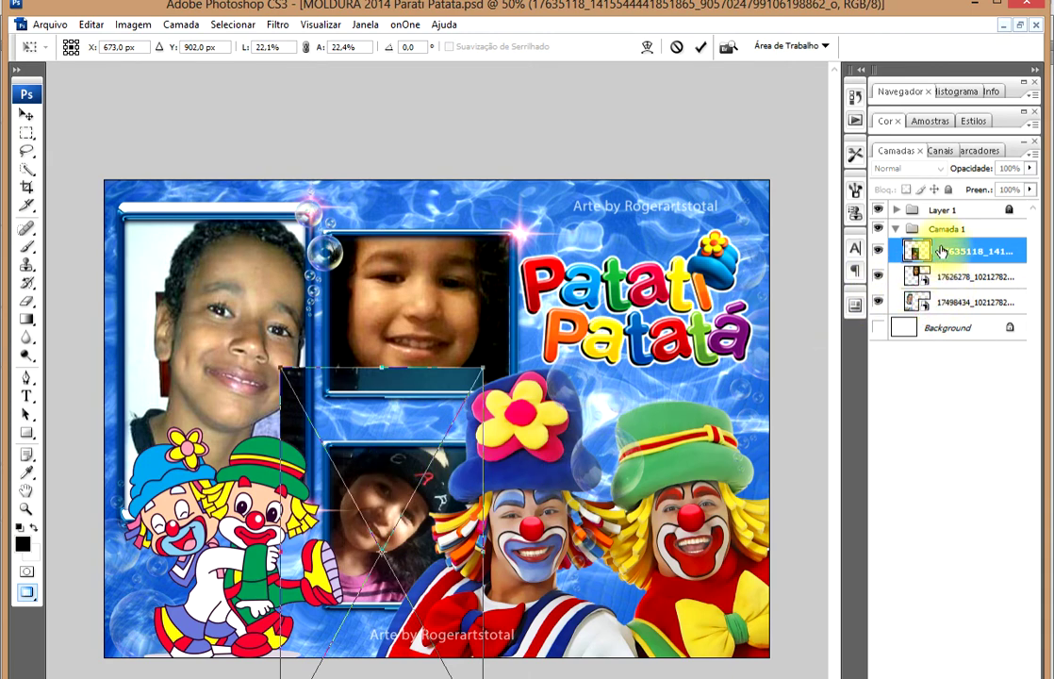
{"action": "left_click", "coordinate": [25, 115]}
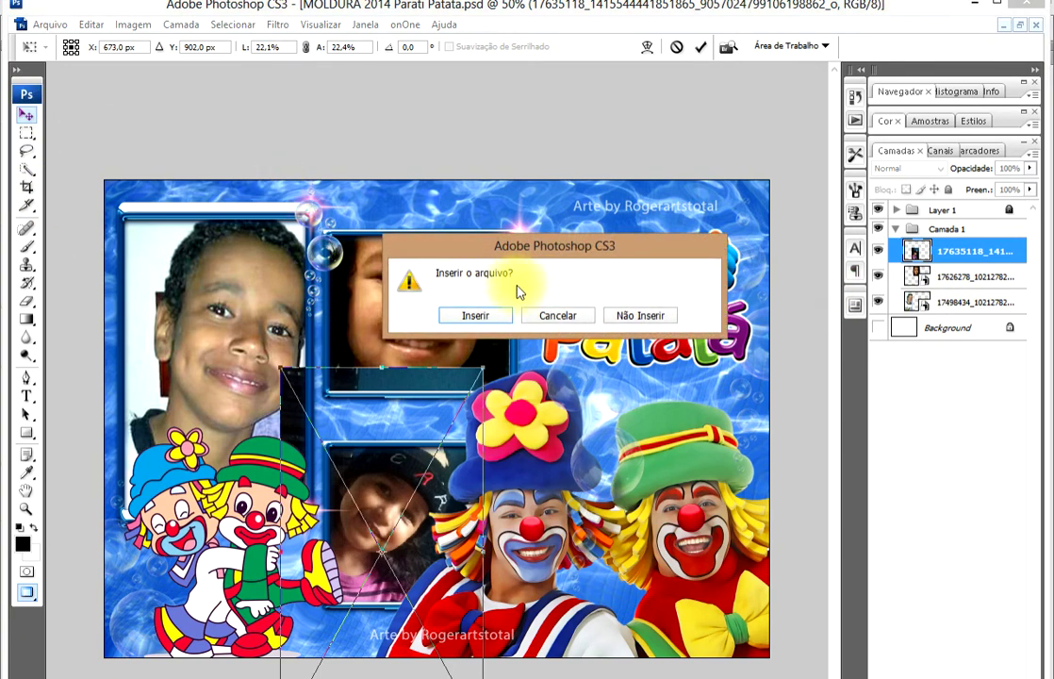
{"action": "left_click", "coordinate": [476, 315]}
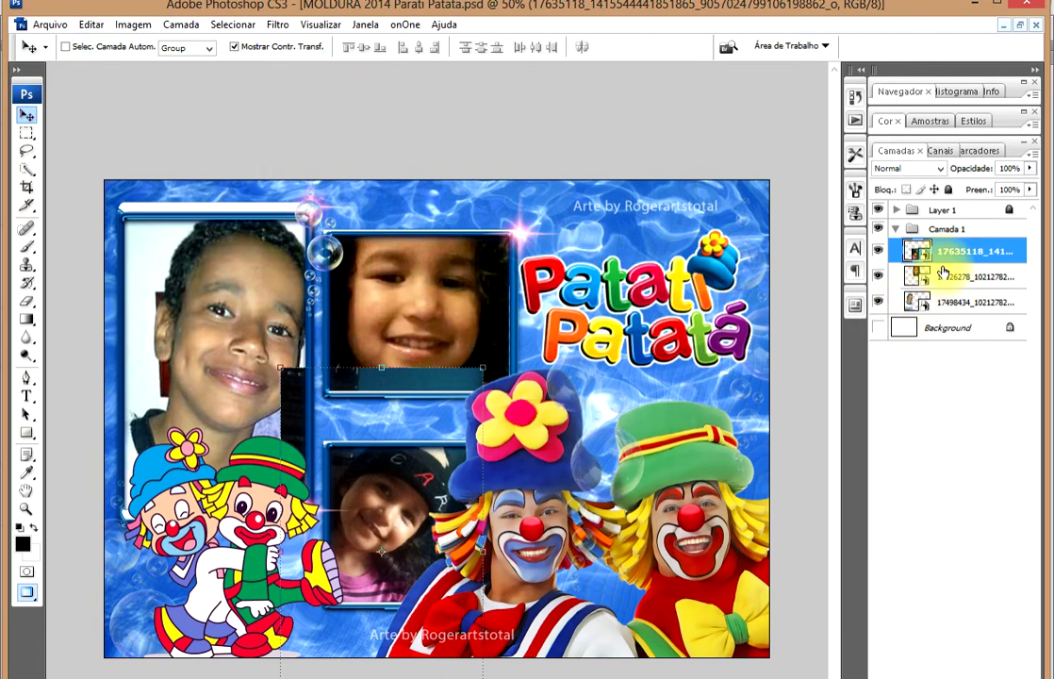
Nudge the girl's photo within the lower frame and move layer 17635118 to the top of Camada 1
{"action": "left_click_drag", "start_coordinate": [916, 255], "coordinate": [900, 283]}
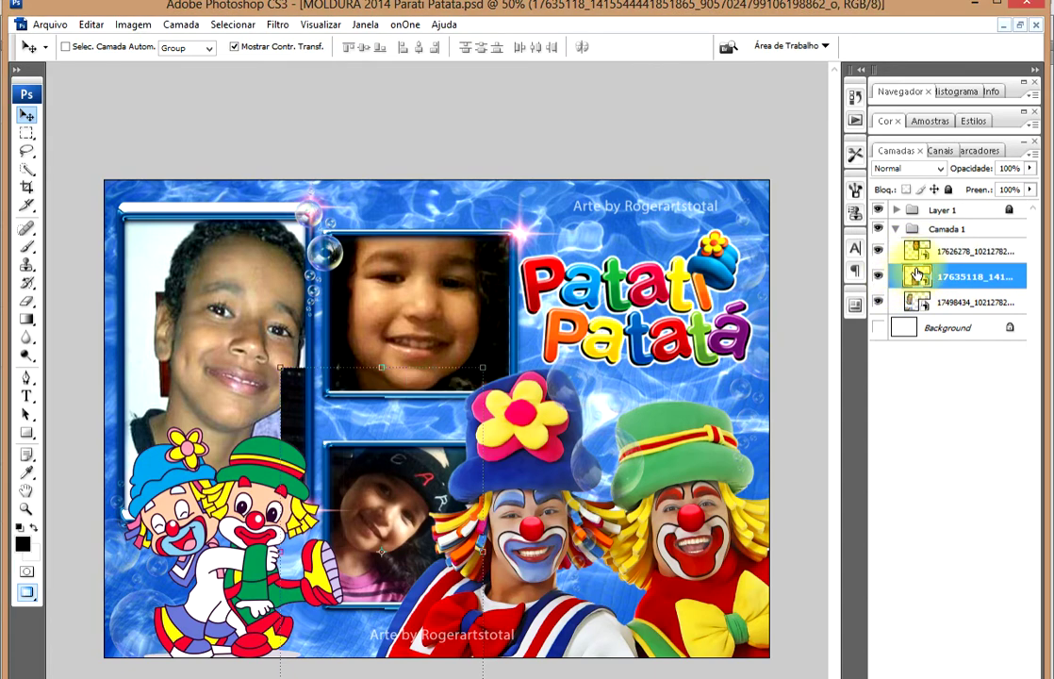
{"action": "left_click_drag", "start_coordinate": [917, 273], "coordinate": [907, 303]}
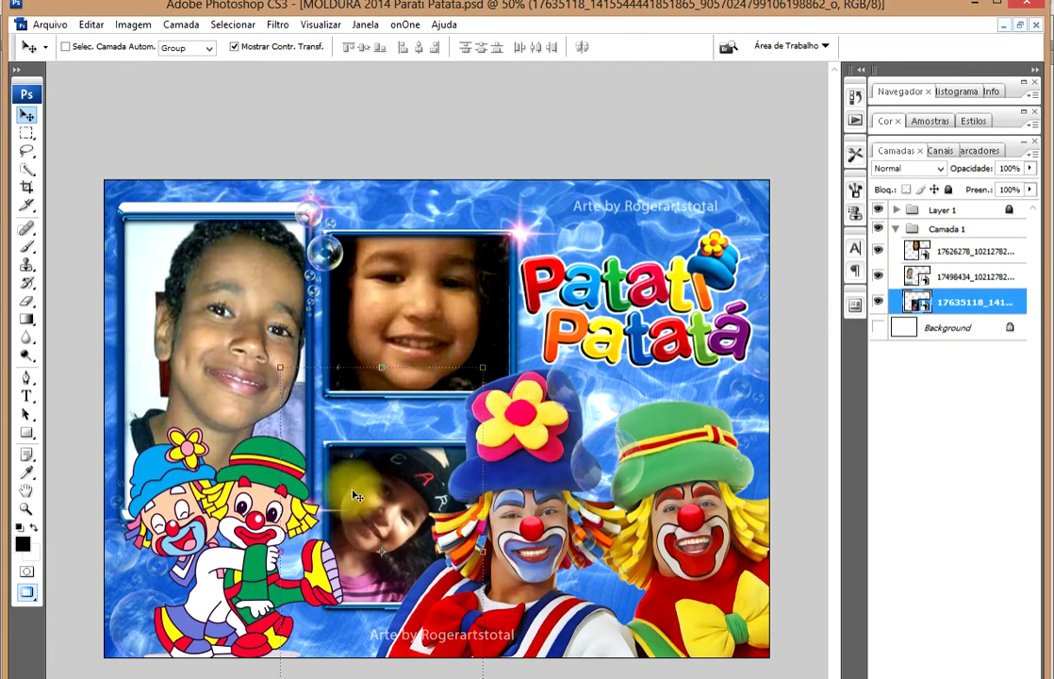
{"action": "left_click_drag", "start_coordinate": [356, 495], "coordinate": [379, 493]}
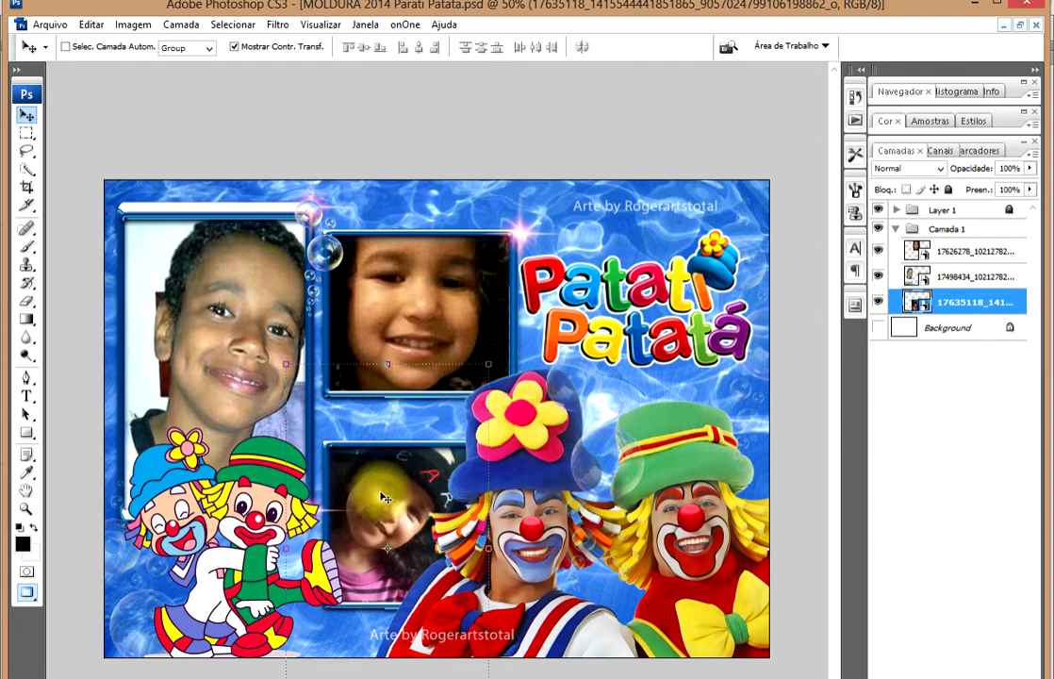
{"action": "left_click_drag", "start_coordinate": [385, 502], "coordinate": [378, 496]}
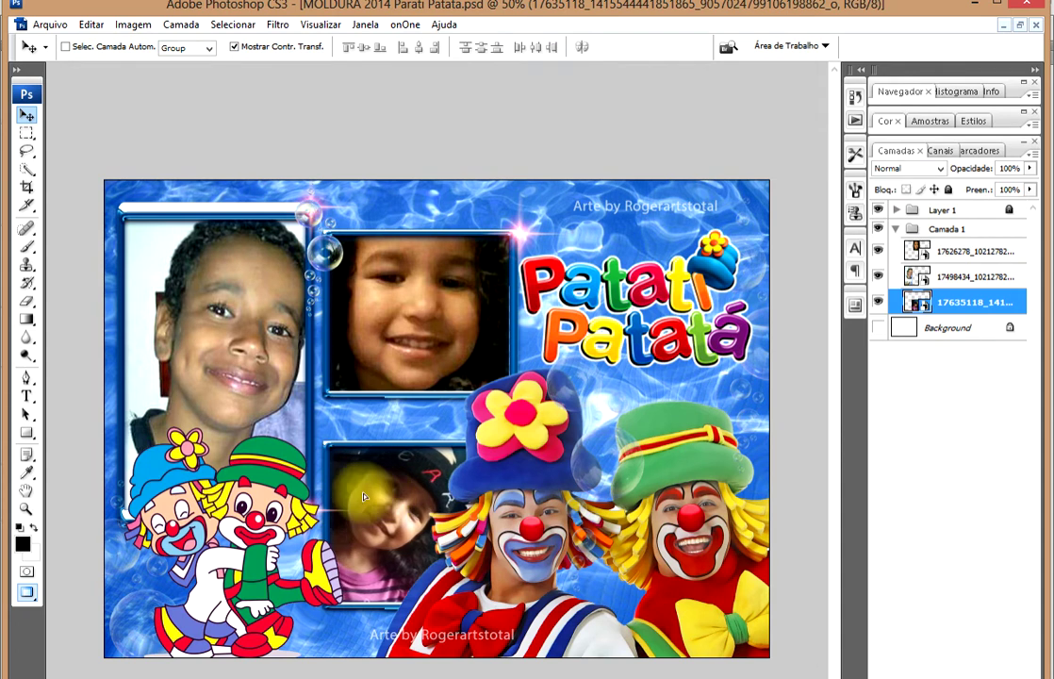
{"action": "mouse_move", "coordinate": [374, 497]}
{"action": "left_mouse_down"}
{"action": "mouse_move", "coordinate": [406, 494]}
{"action": "mouse_move", "coordinate": [387, 500]}
{"action": "left_mouse_up"}
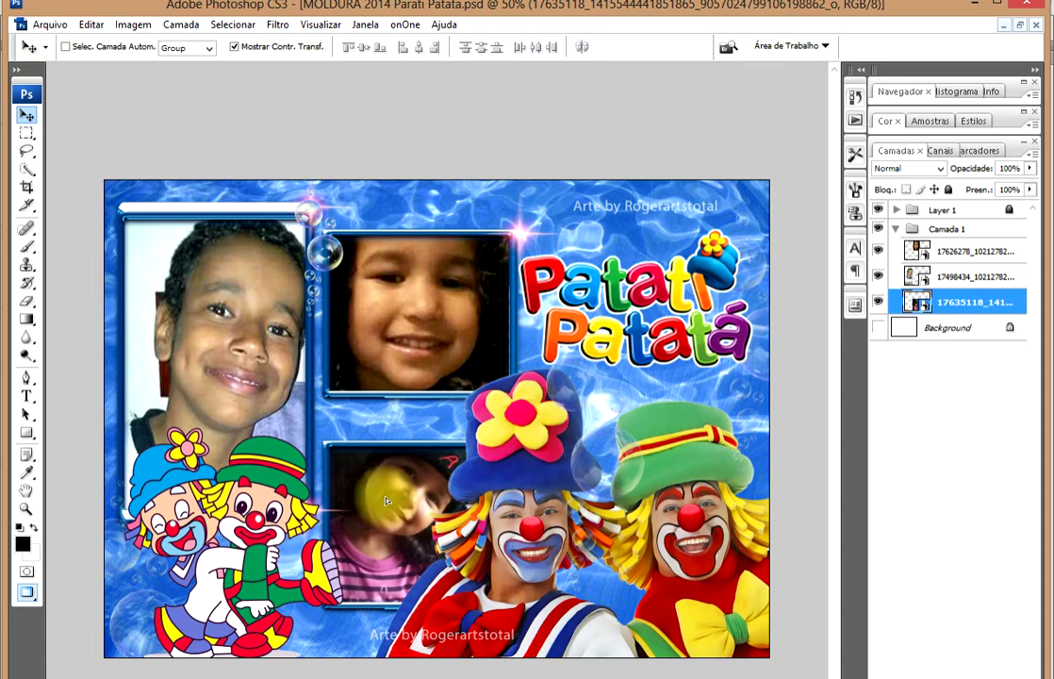
{"action": "left_click_drag", "start_coordinate": [894, 302], "coordinate": [886, 238]}
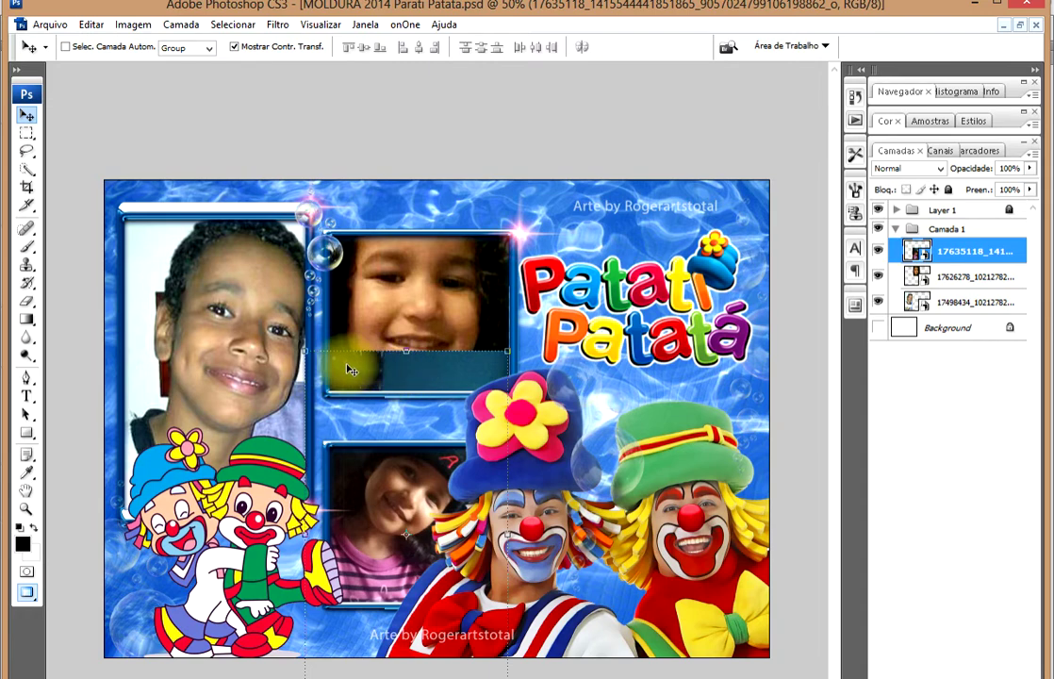
Open the girl's embedded smart-object JPG, silencing the save notice, then return to the PSD
{"action": "left_click", "coordinate": [26, 300]}
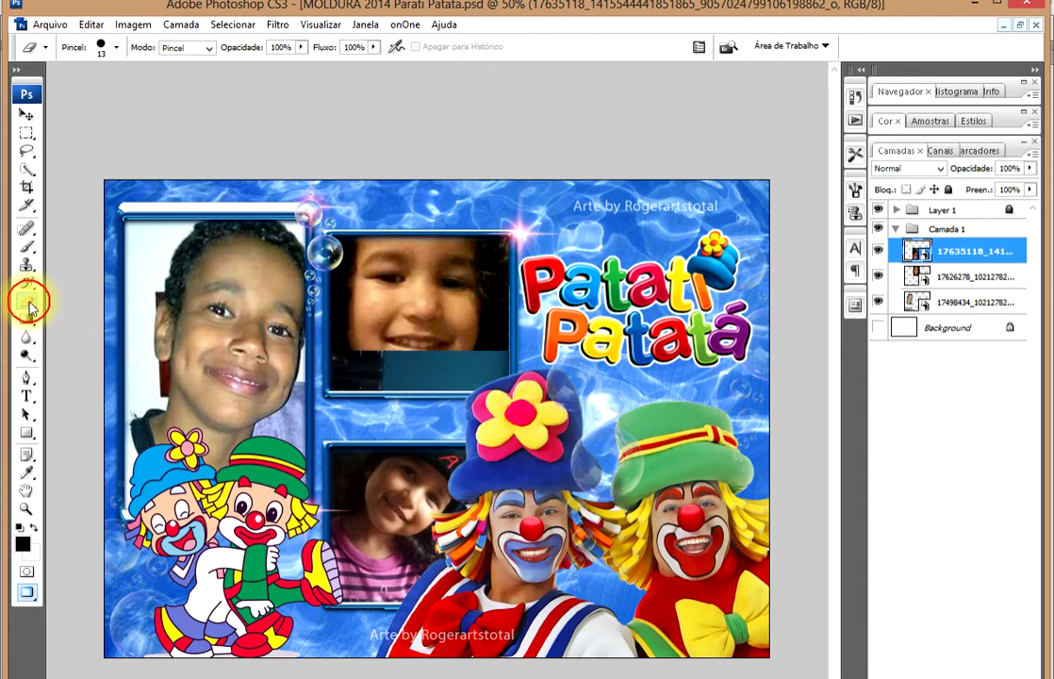
{"action": "left_click", "coordinate": [929, 256]}
{"action": "left_click", "coordinate": [483, 386]}
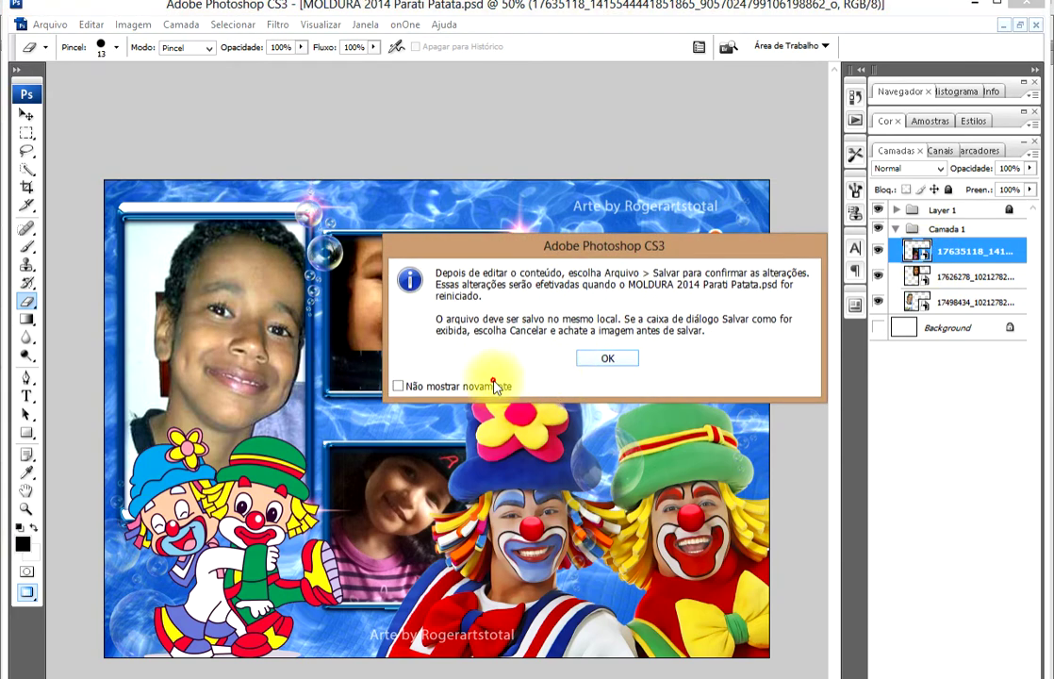
{"action": "left_click", "coordinate": [607, 359]}
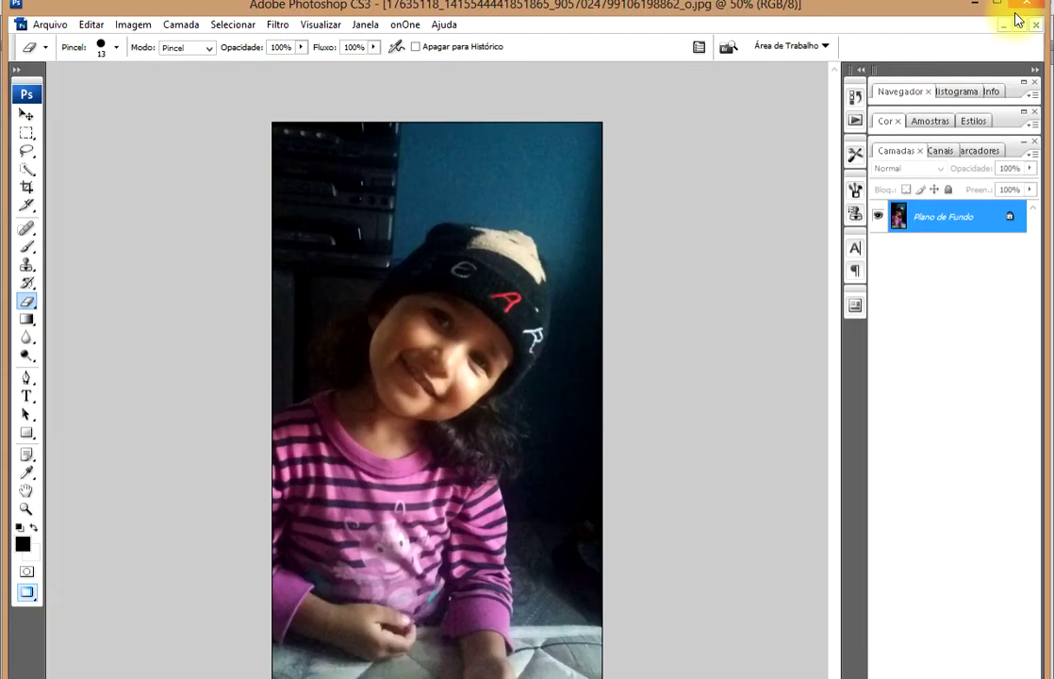
{"action": "left_click", "coordinate": [1005, 32]}
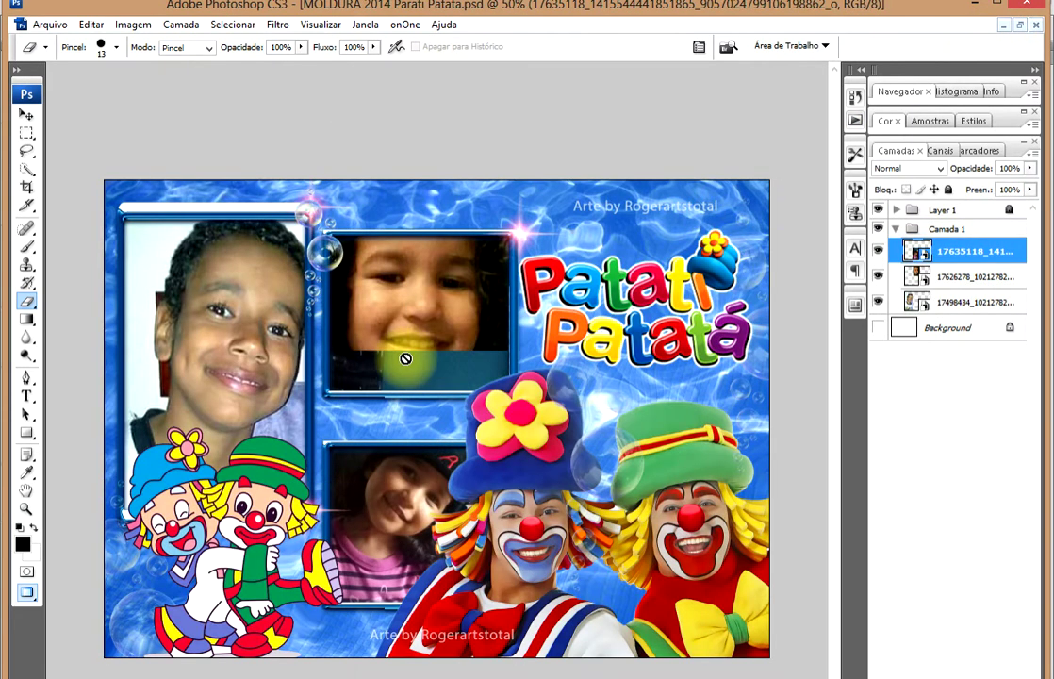
Crop layer thumbnails to layer bounds and rasterize the girl's photo layer for erasing
{"action": "left_click", "coordinate": [878, 251]}
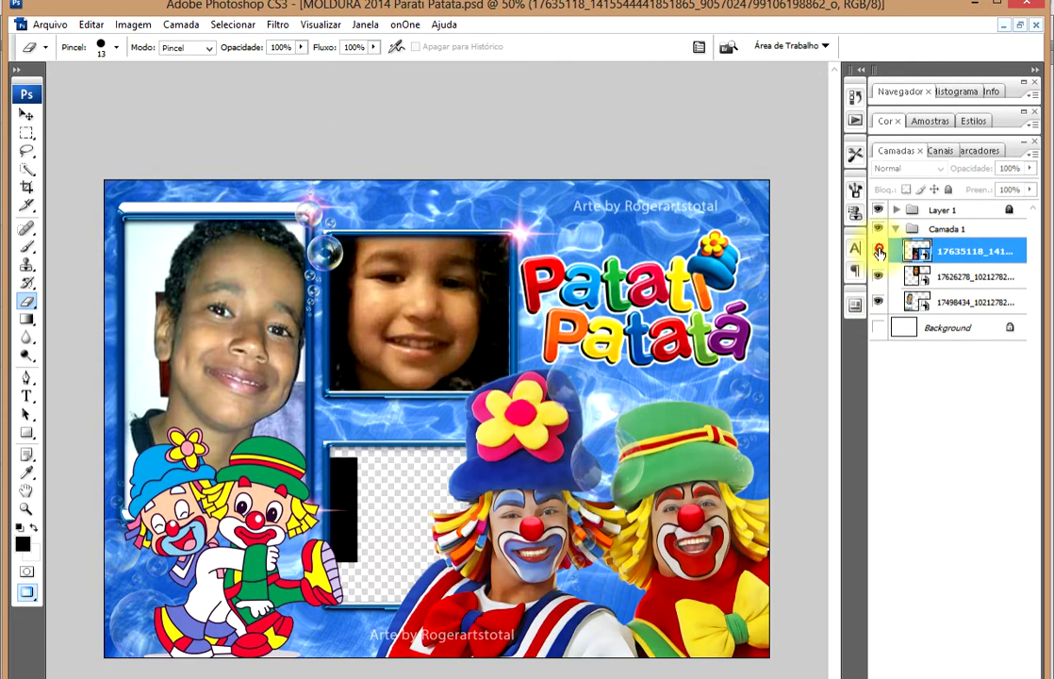
{"action": "right_click", "coordinate": [916, 254]}
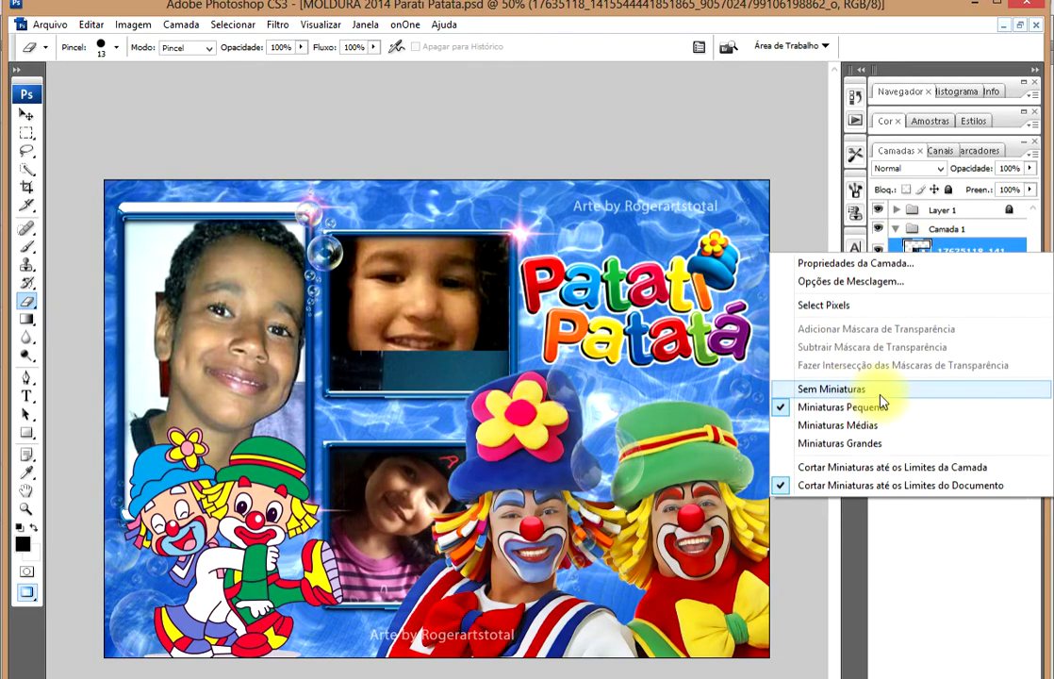
{"action": "left_click", "coordinate": [848, 472]}
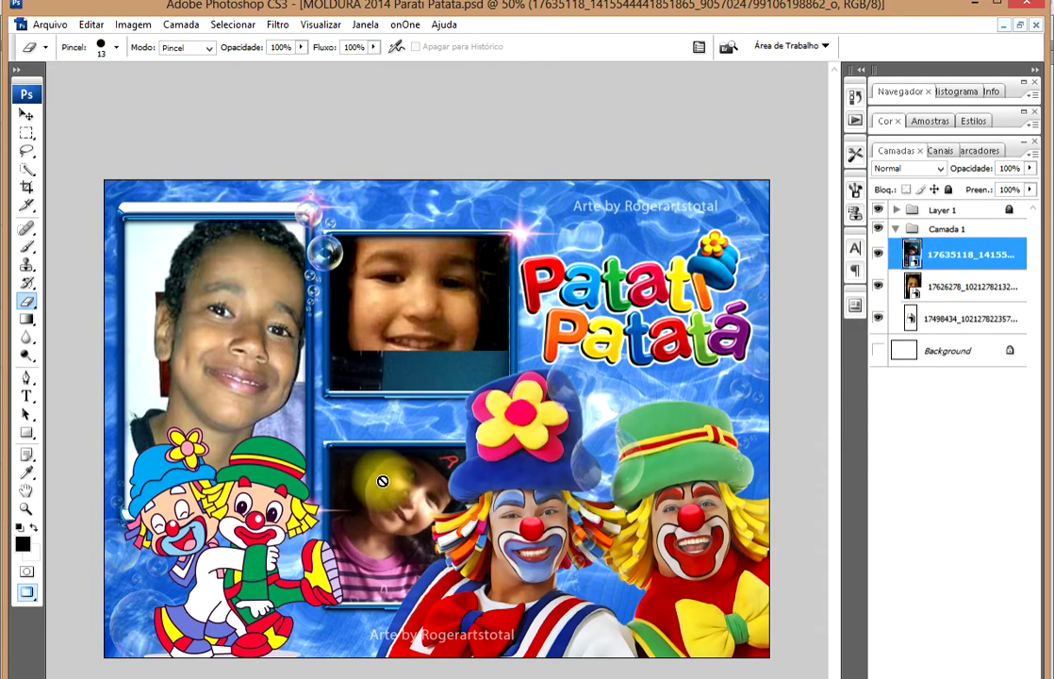
{"action": "left_click", "coordinate": [335, 420]}
{"action": "left_click", "coordinate": [500, 323]}
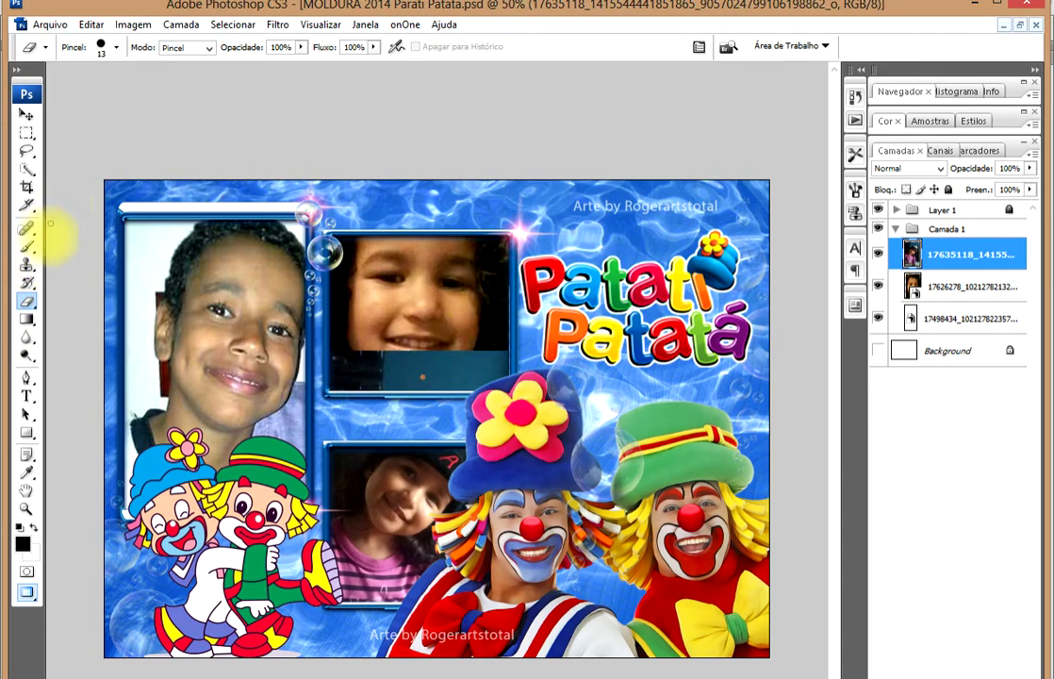
Set the eraser's Diâmetro Mestre to 83 px and erase the girl's dark patch over the middle frame
{"action": "left_click", "coordinate": [111, 47]}
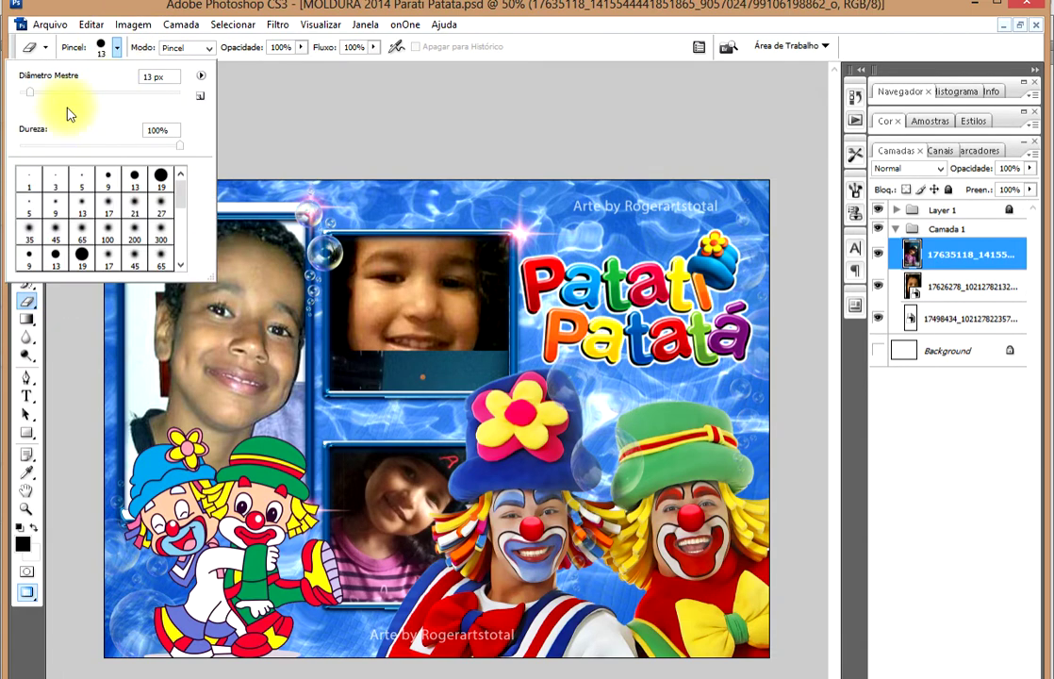
{"action": "left_click_drag", "start_coordinate": [85, 94], "coordinate": [91, 94]}
{"action": "left_click", "coordinate": [325, 316]}
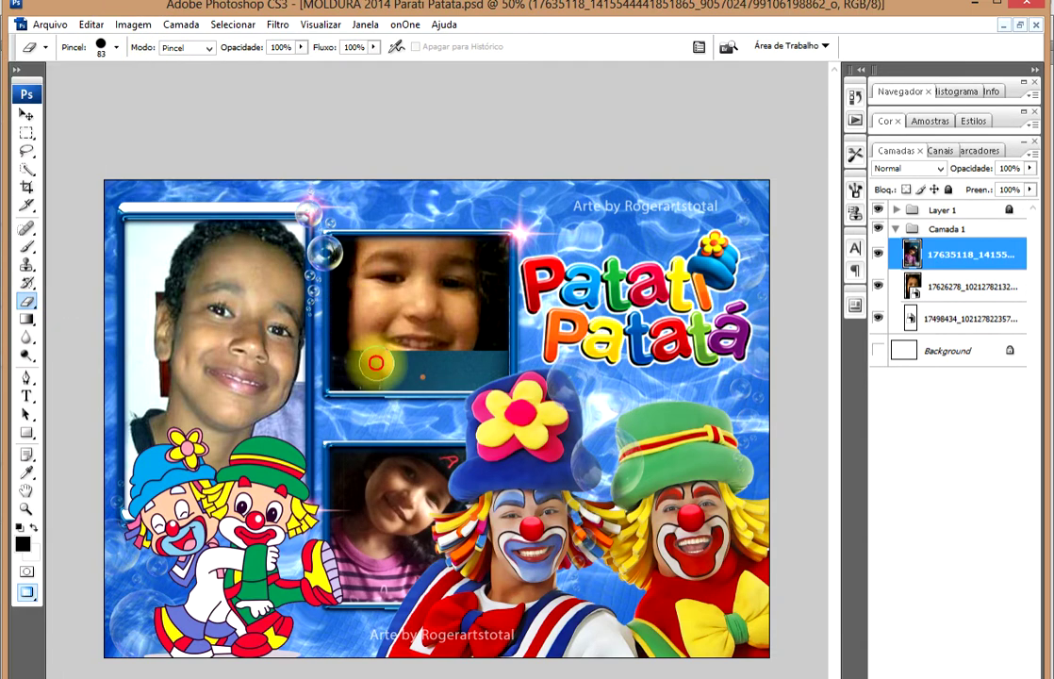
{"action": "mouse_move", "coordinate": [332, 371]}
{"action": "left_mouse_down"}
{"action": "mouse_move", "coordinate": [407, 377]}
{"action": "mouse_move", "coordinate": [447, 356]}
{"action": "mouse_move", "coordinate": [304, 400]}
{"action": "mouse_move", "coordinate": [224, 476]}
{"action": "left_mouse_up"}
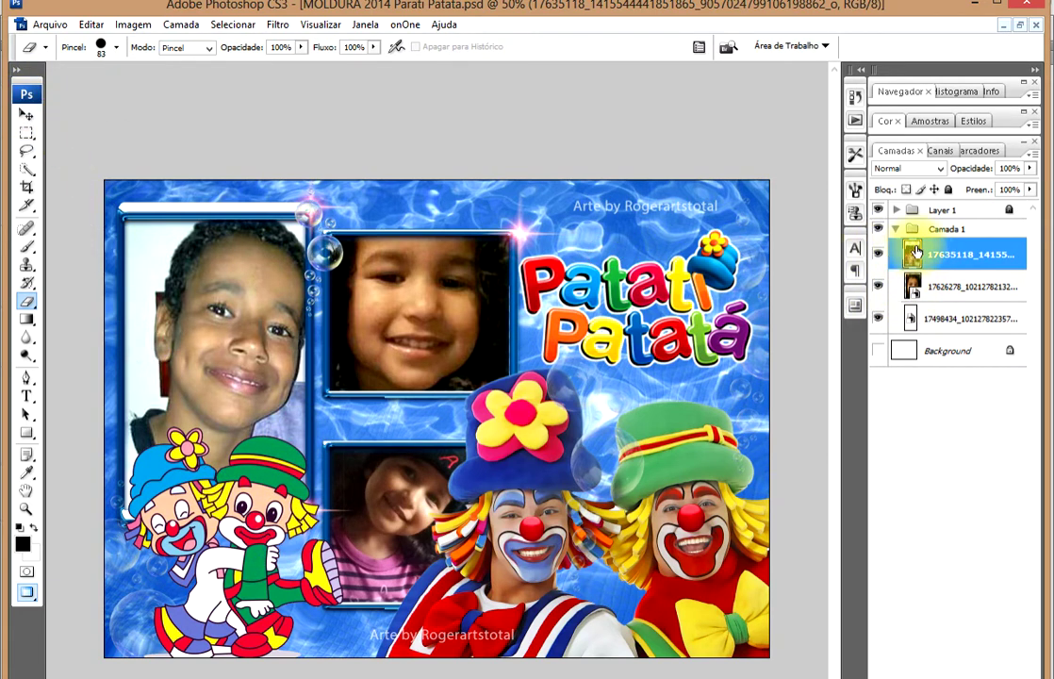
Move girl's photo layer 17635118 below layer 17626278 in the Camada 1 group
{"action": "double_click", "coordinate": [916, 252]}
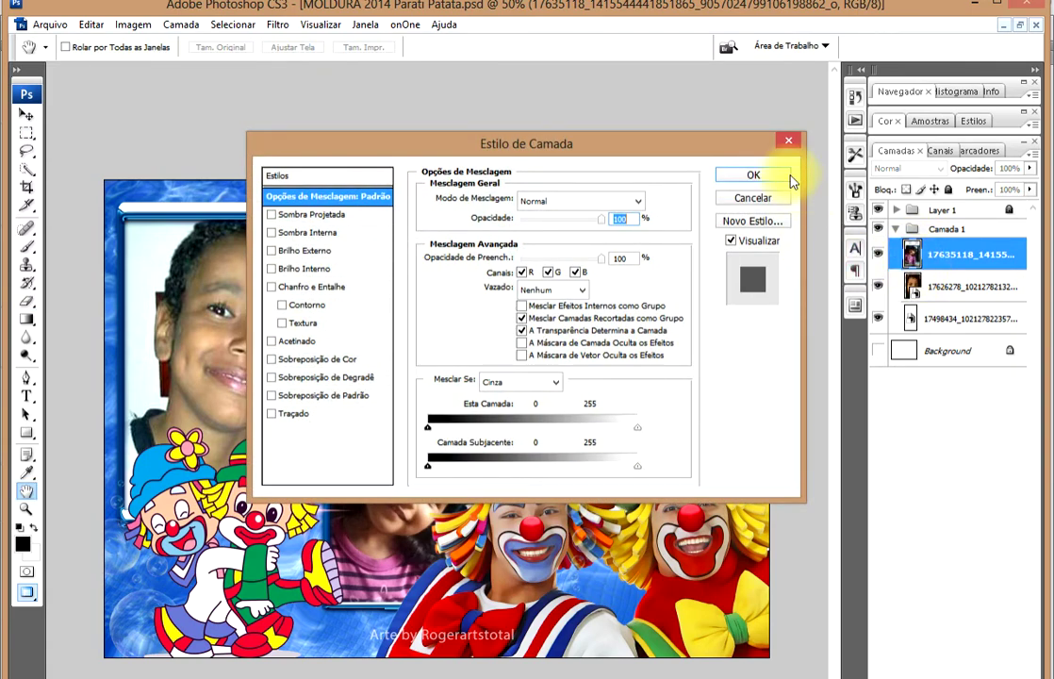
{"action": "left_click", "coordinate": [790, 142]}
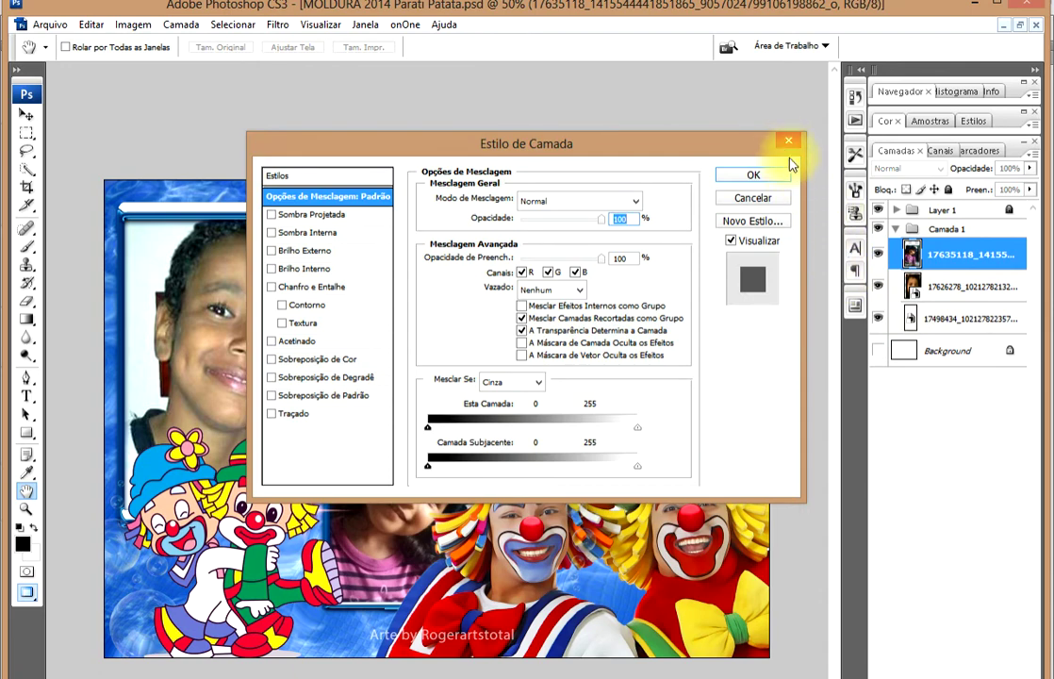
{"action": "left_click", "coordinate": [789, 143]}
{"action": "left_click_drag", "start_coordinate": [898, 255], "coordinate": [900, 316]}
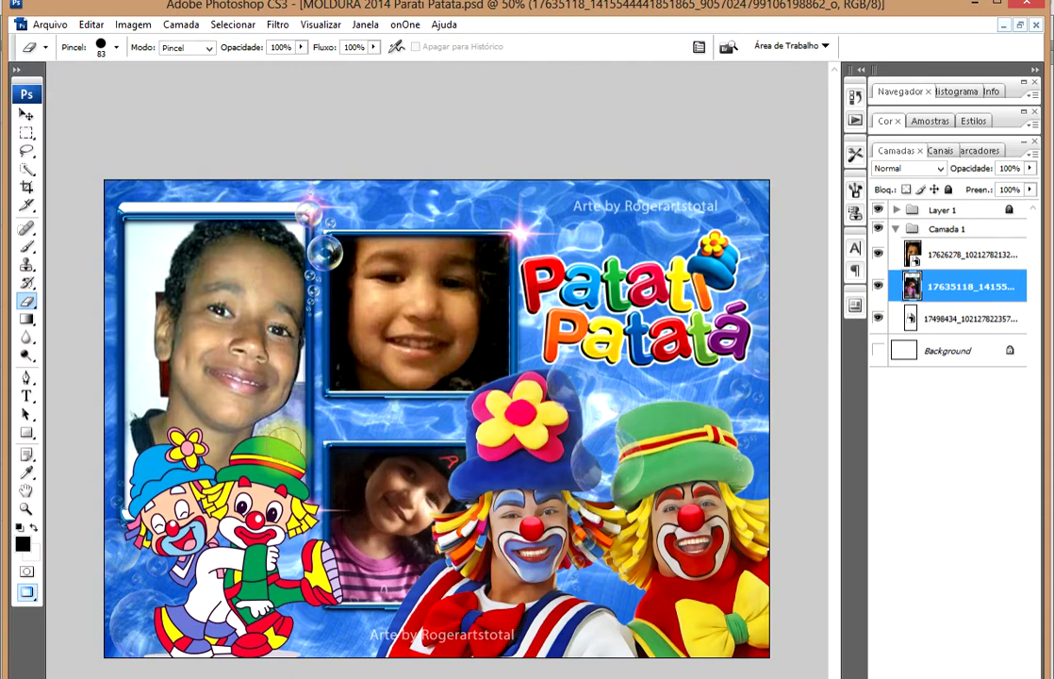
{"action": "mouse_move", "coordinate": [396, 302]}
{"action": "left_mouse_down"}
{"action": "mouse_move", "coordinate": [405, 292]}
{"action": "mouse_move", "coordinate": [386, 283]}
{"action": "mouse_move", "coordinate": [376, 320]}
{"action": "left_mouse_up"}
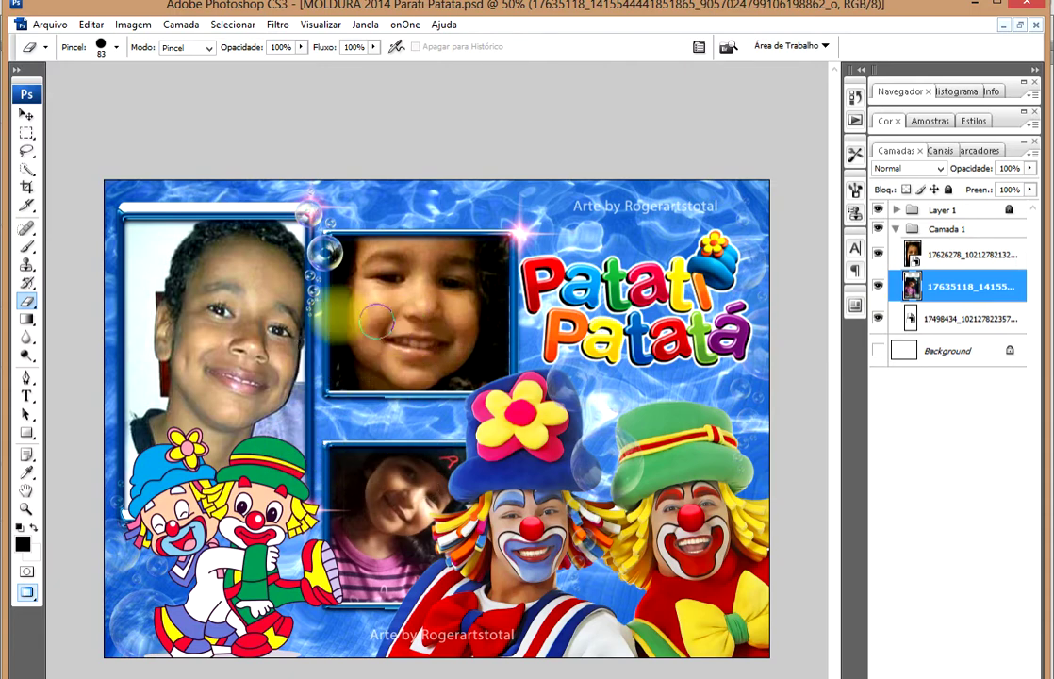
{"action": "left_click", "coordinate": [27, 115]}
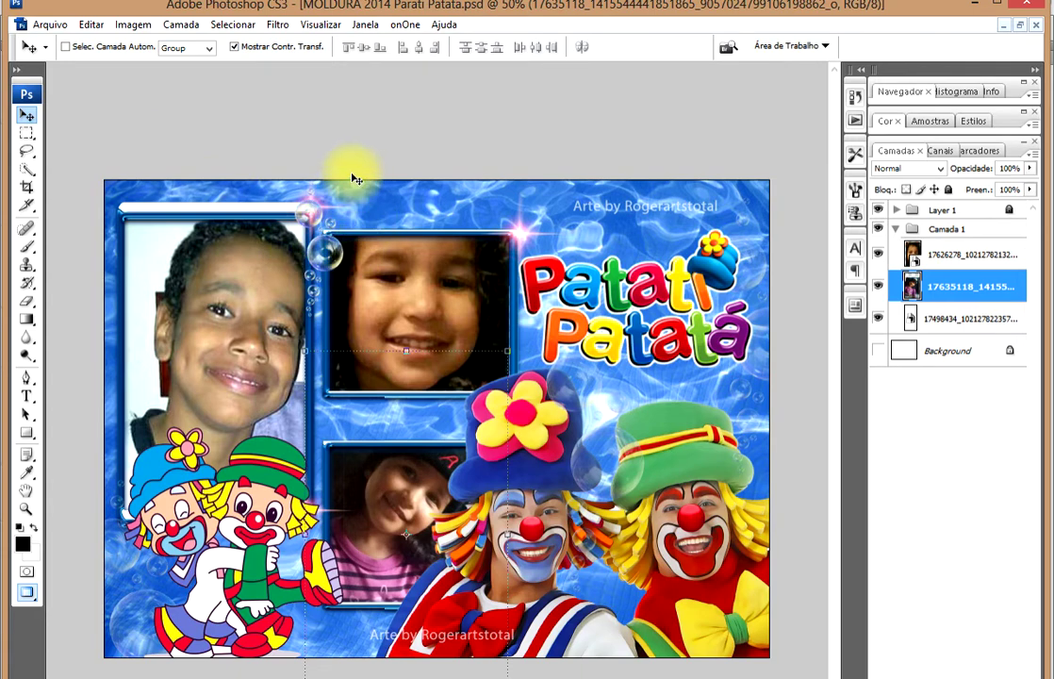
{"action": "left_click", "coordinate": [50, 25]}
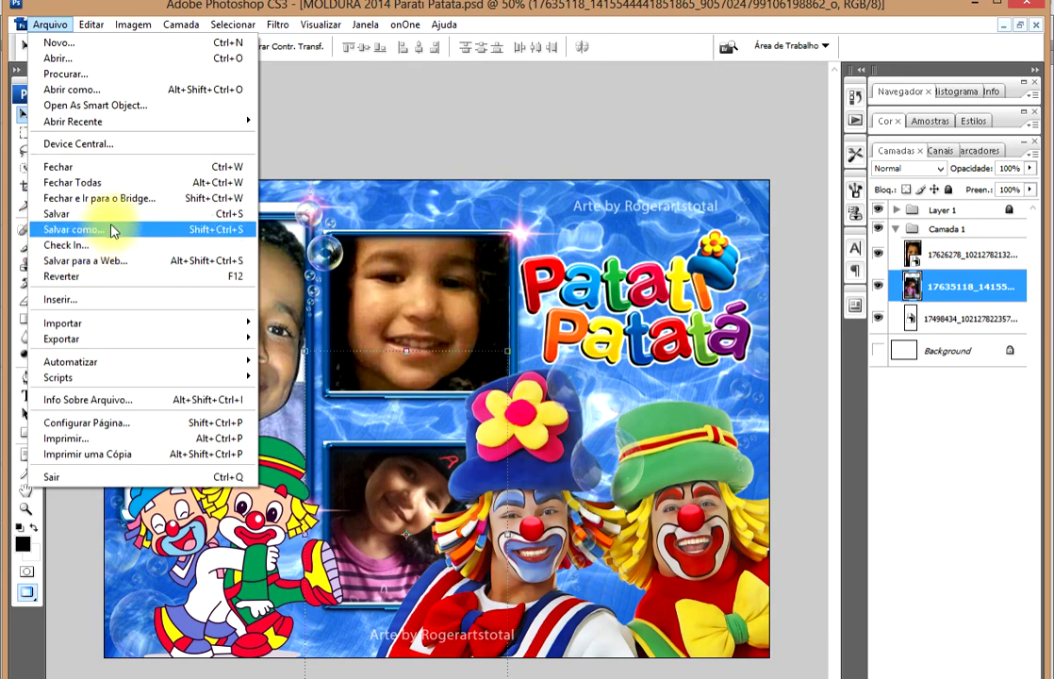
Save a quality-12 JPEG named 'MOLDURA 2014 Parati Patata video aula' on the desktop
{"action": "left_click", "coordinate": [63, 231]}
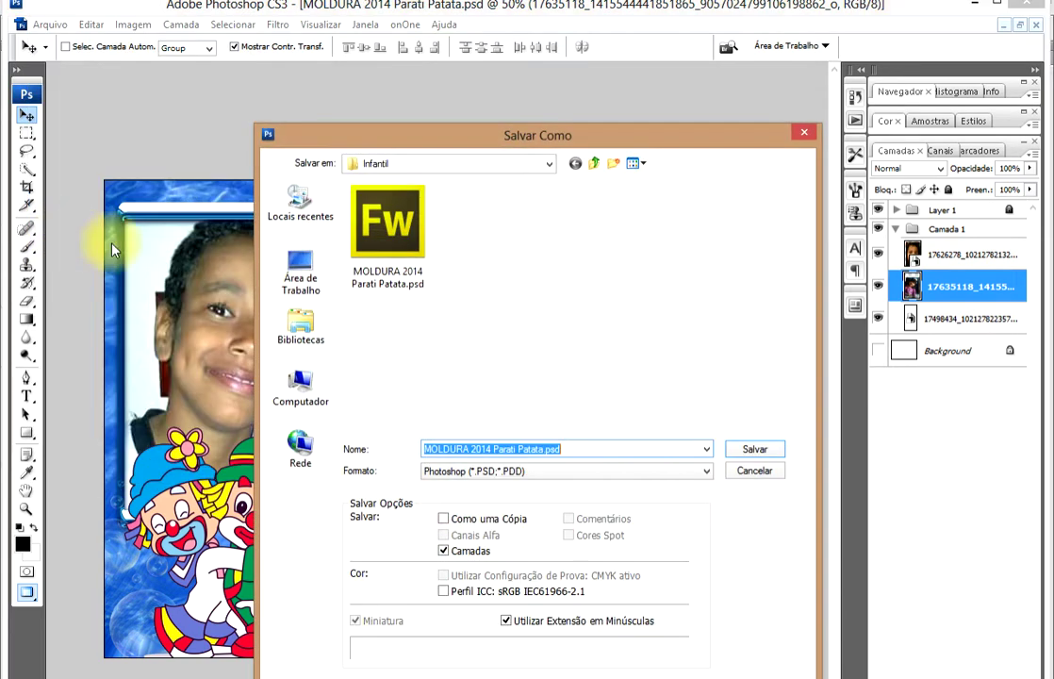
{"action": "left_click", "coordinate": [300, 272]}
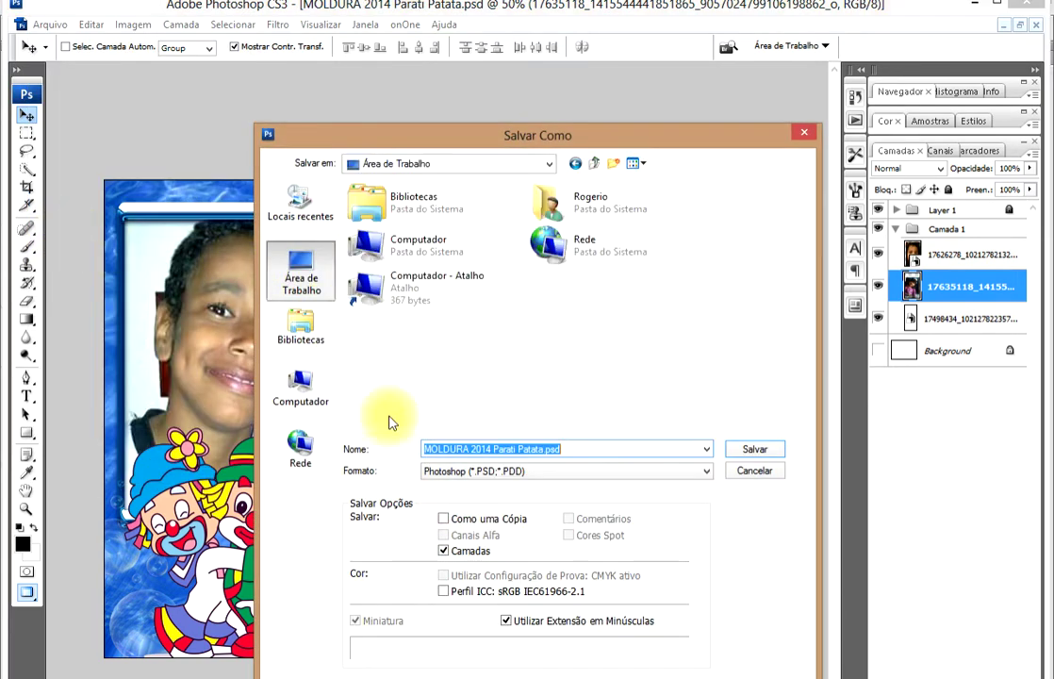
{"action": "left_click", "coordinate": [553, 470]}
{"action": "left_click", "coordinate": [537, 575]}
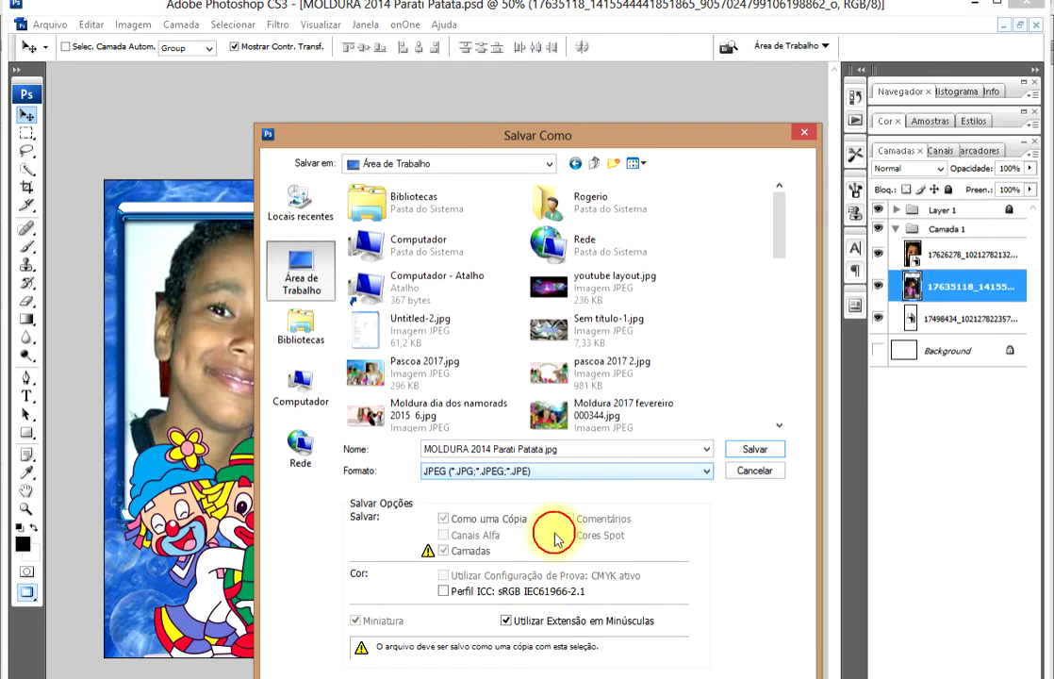
{"action": "left_click", "coordinate": [524, 448]}
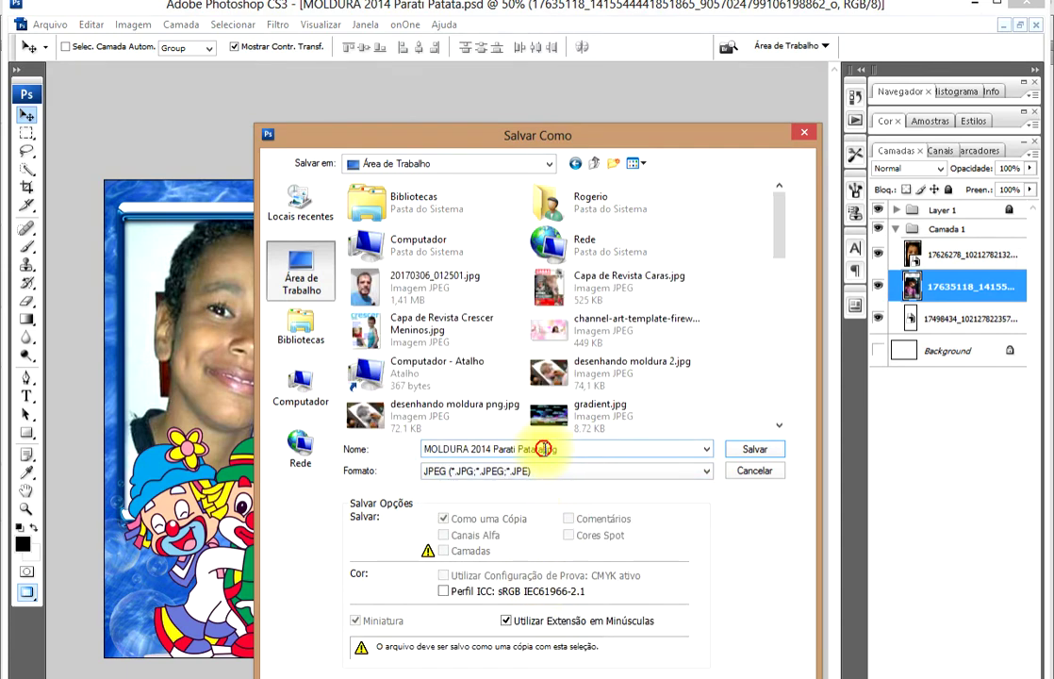
{"action": "left_click_drag", "start_coordinate": [543, 450], "coordinate": [587, 450]}
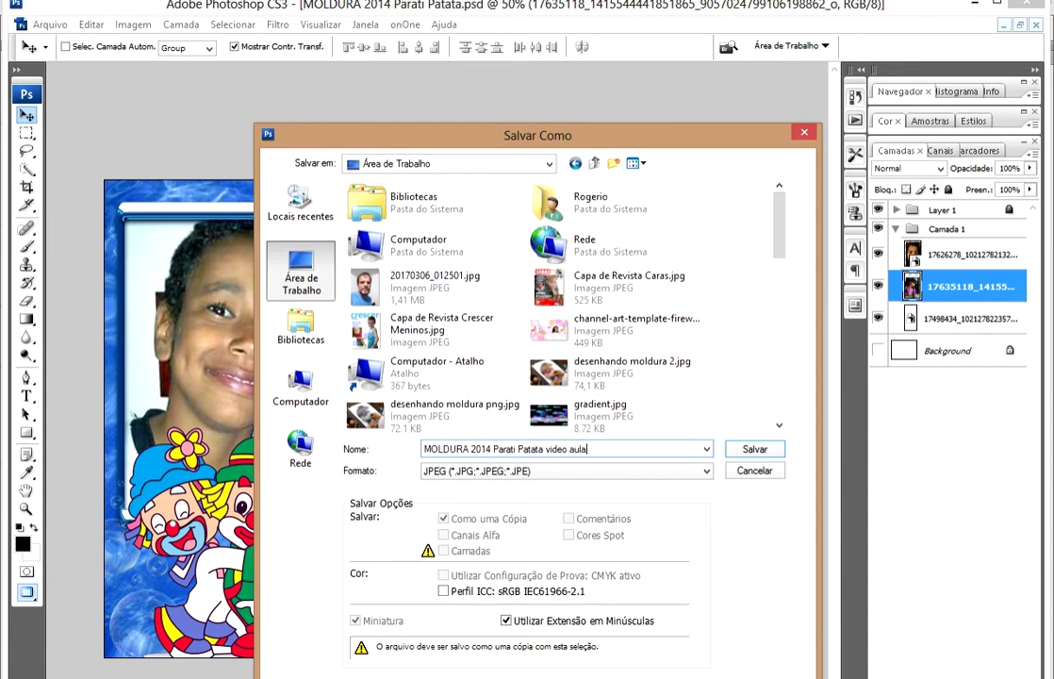
{"action": "left_click", "coordinate": [754, 441]}
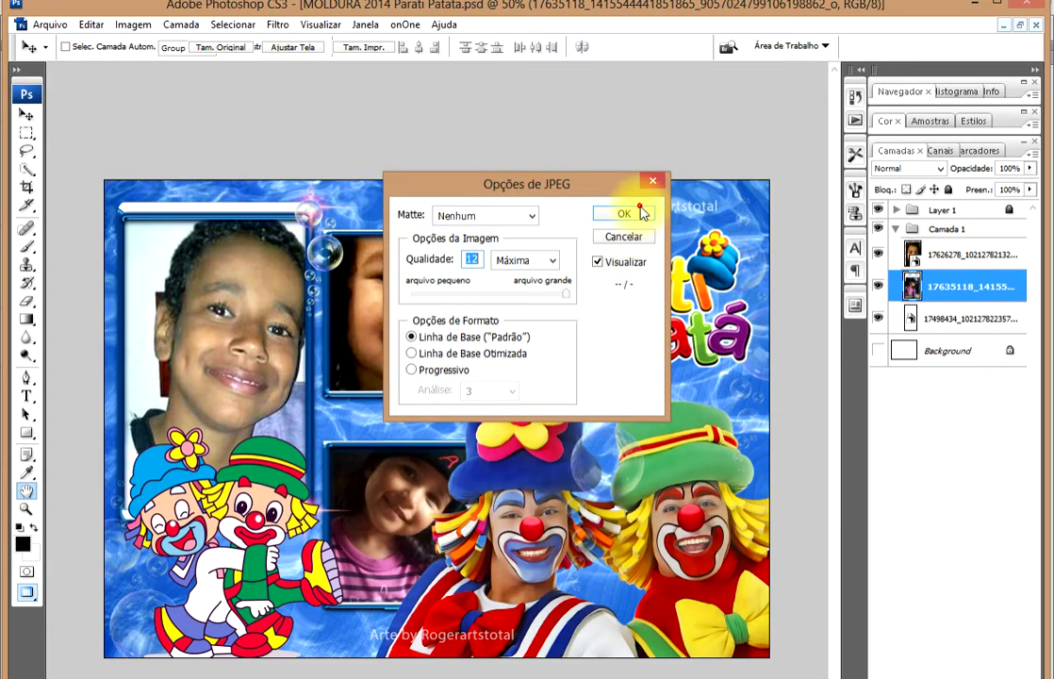
{"action": "left_click", "coordinate": [641, 213]}
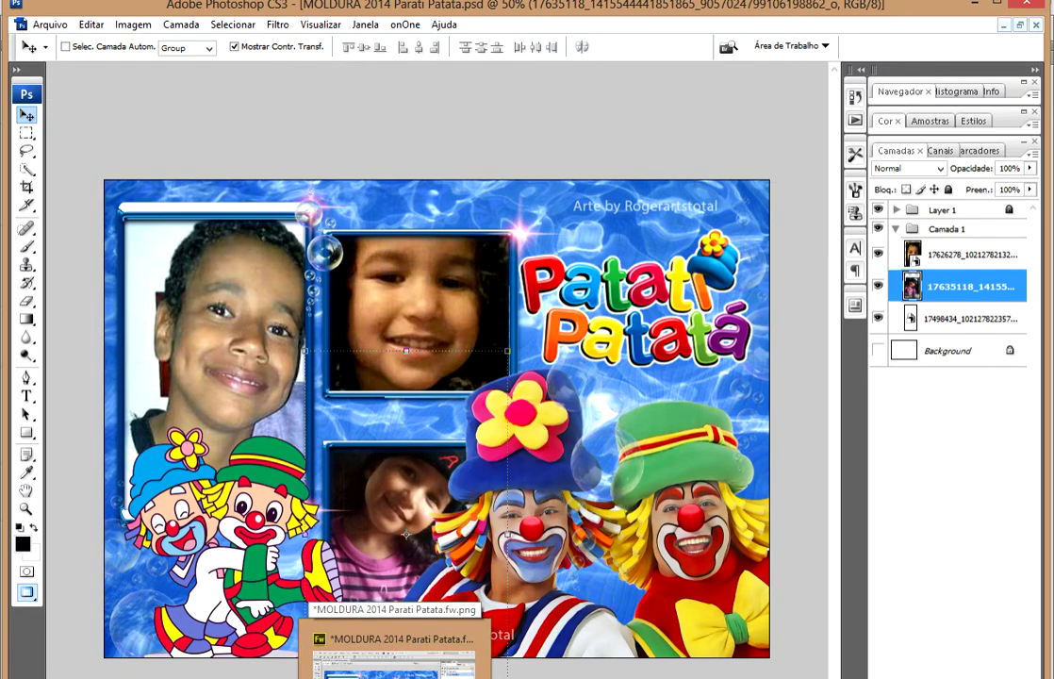
In the Fireworks frame template, expand and unlock Layer 1, then select the bubble graphic
{"action": "left_click", "coordinate": [396, 655]}
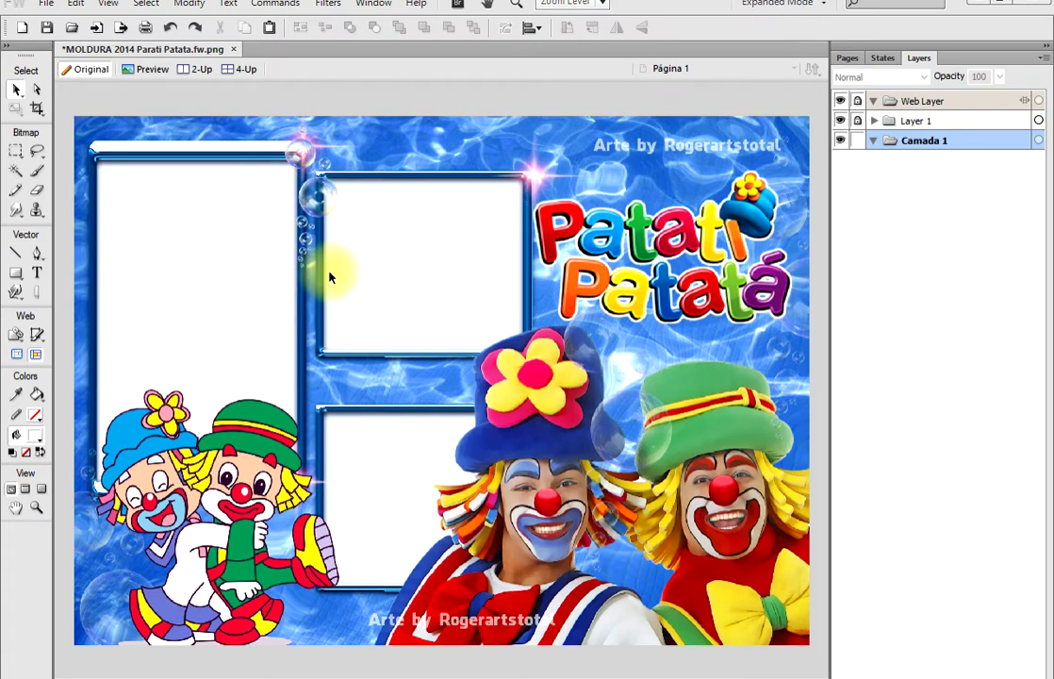
{"action": "left_click", "coordinate": [874, 121]}
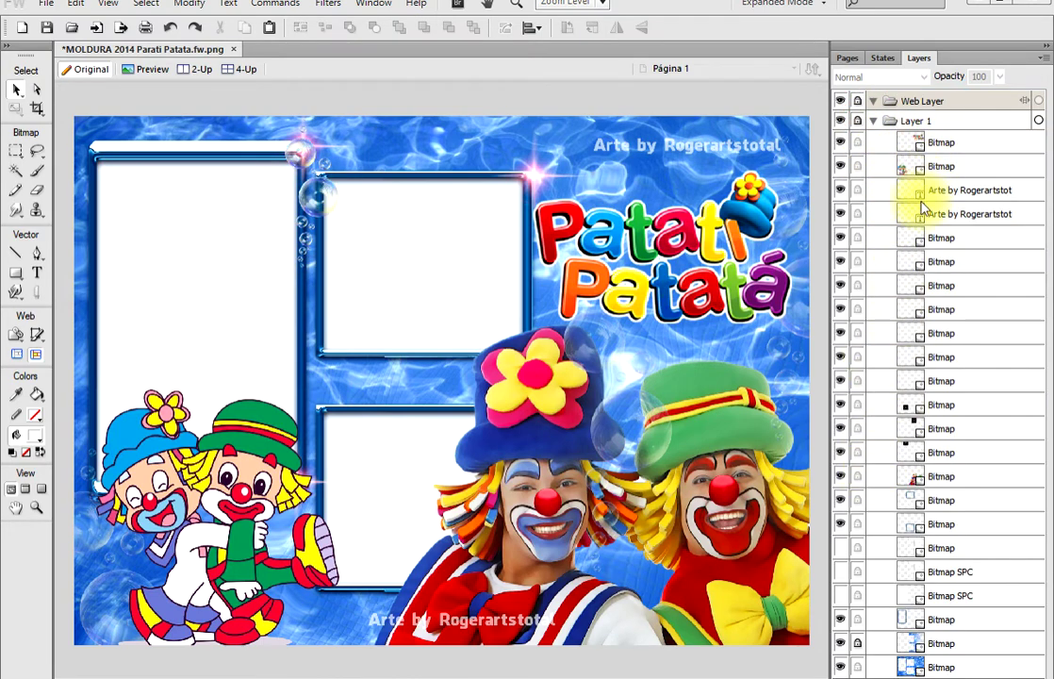
{"action": "left_click", "coordinate": [857, 120]}
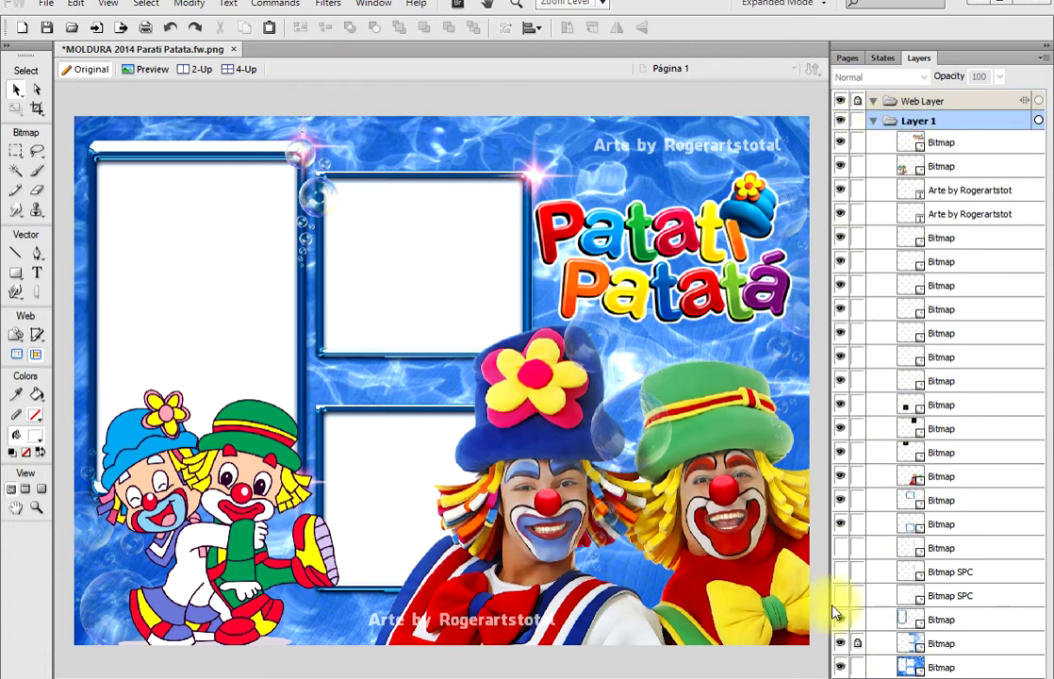
{"action": "left_click", "coordinate": [319, 247]}
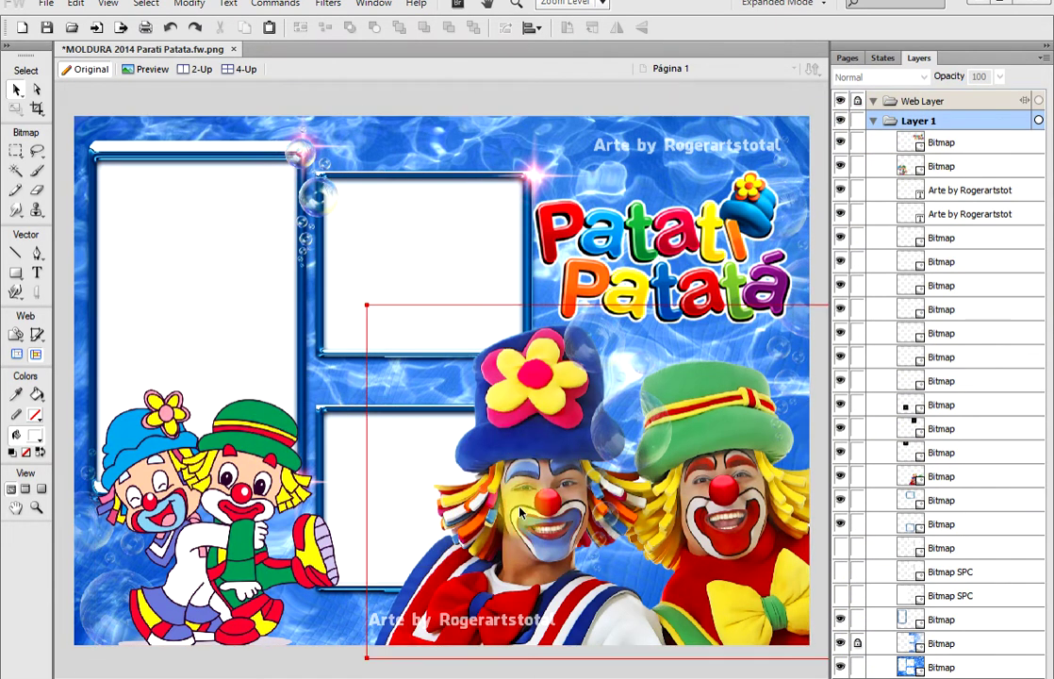
Hide the cartoon clowns bitmap and select the photo of the two clowns
{"action": "left_click", "coordinate": [205, 436]}
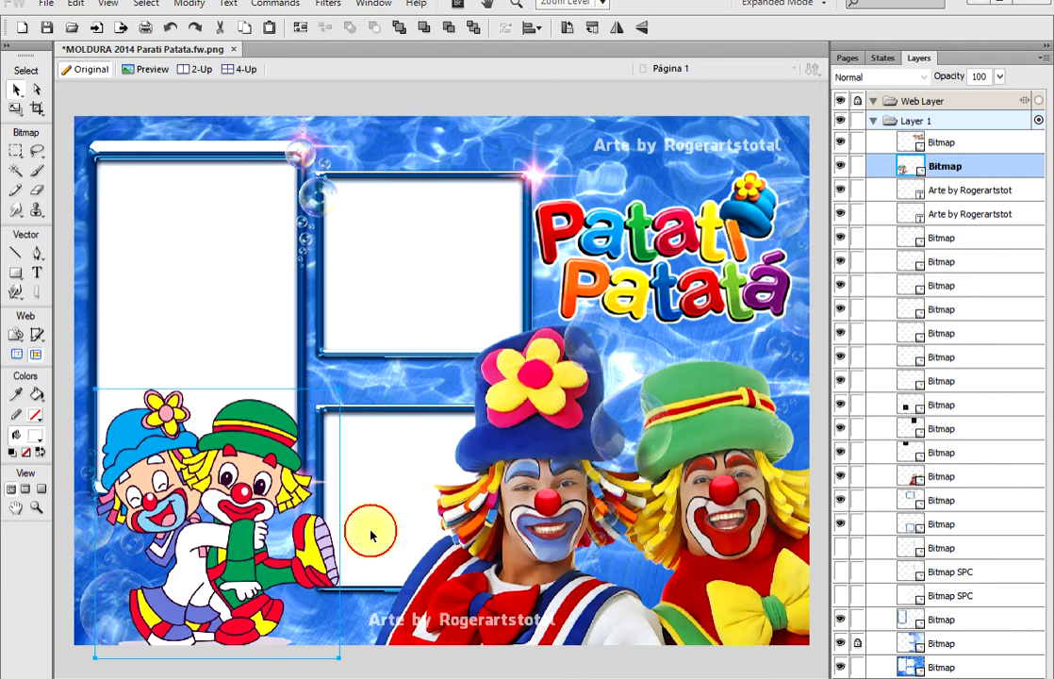
{"action": "left_click", "coordinate": [843, 168]}
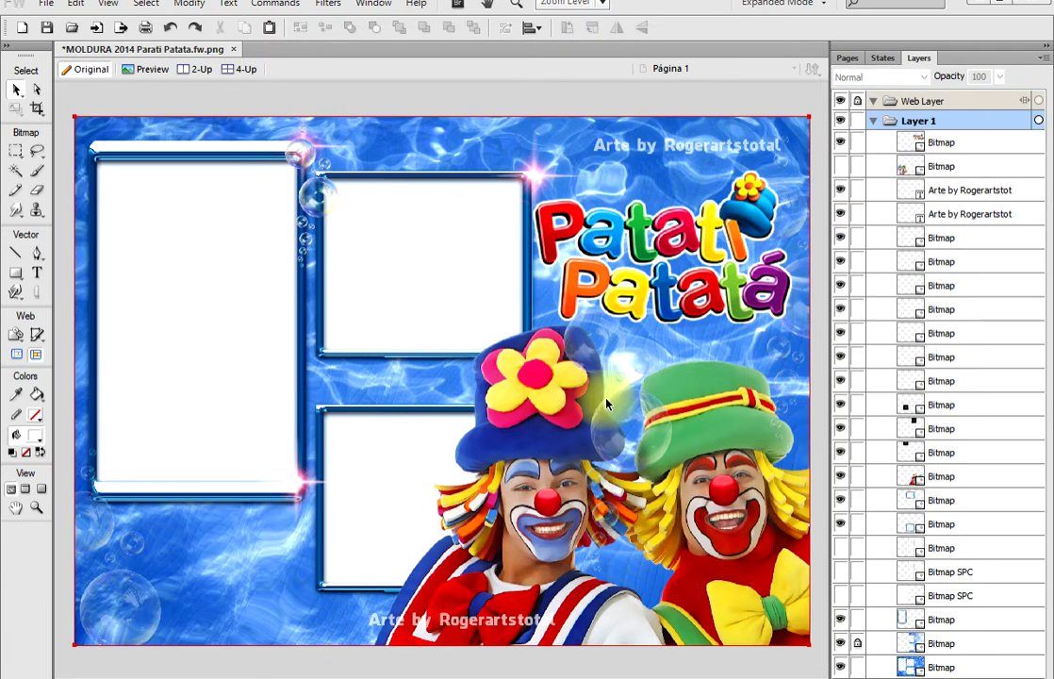
{"action": "left_click_drag", "start_coordinate": [485, 368], "coordinate": [495, 369]}
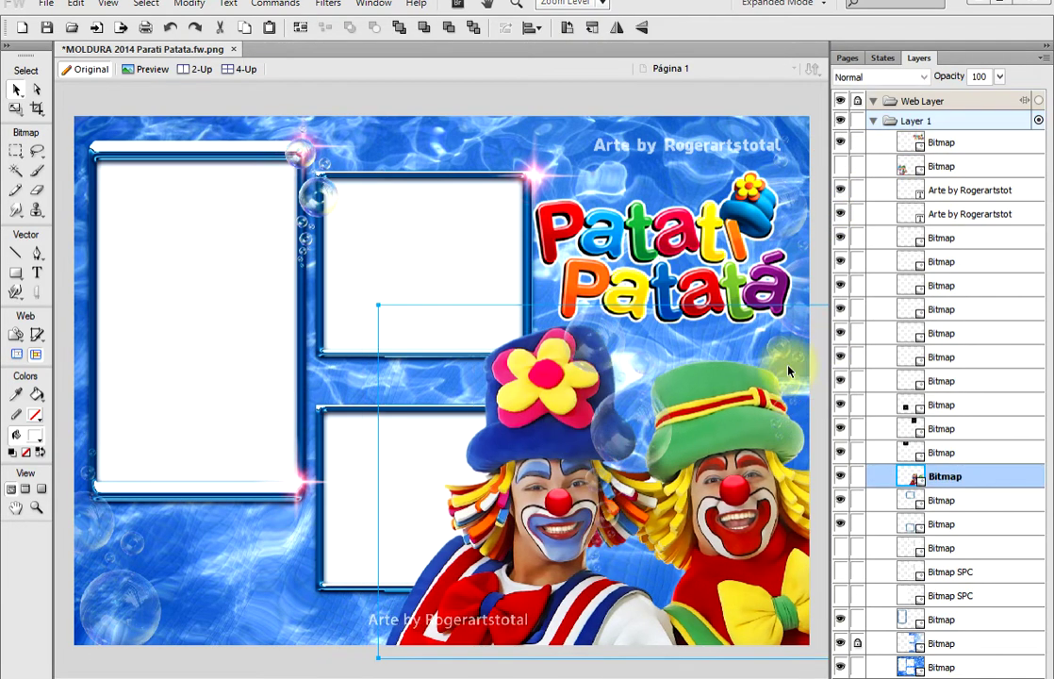
{"action": "left_click", "coordinate": [840, 476]}
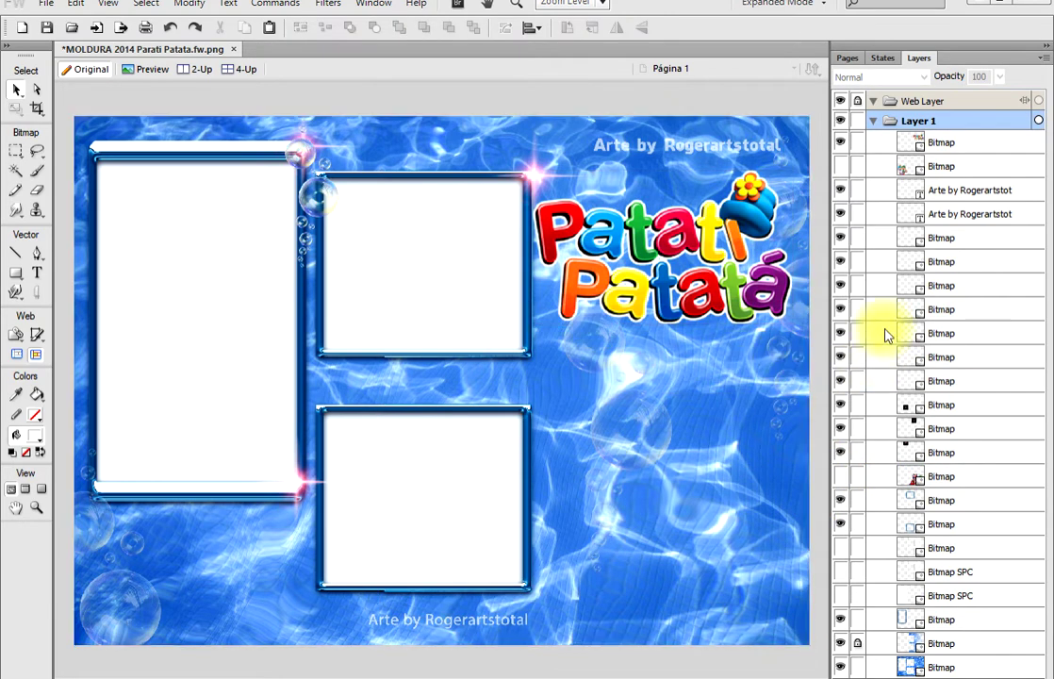
{"action": "left_click", "coordinate": [841, 477]}
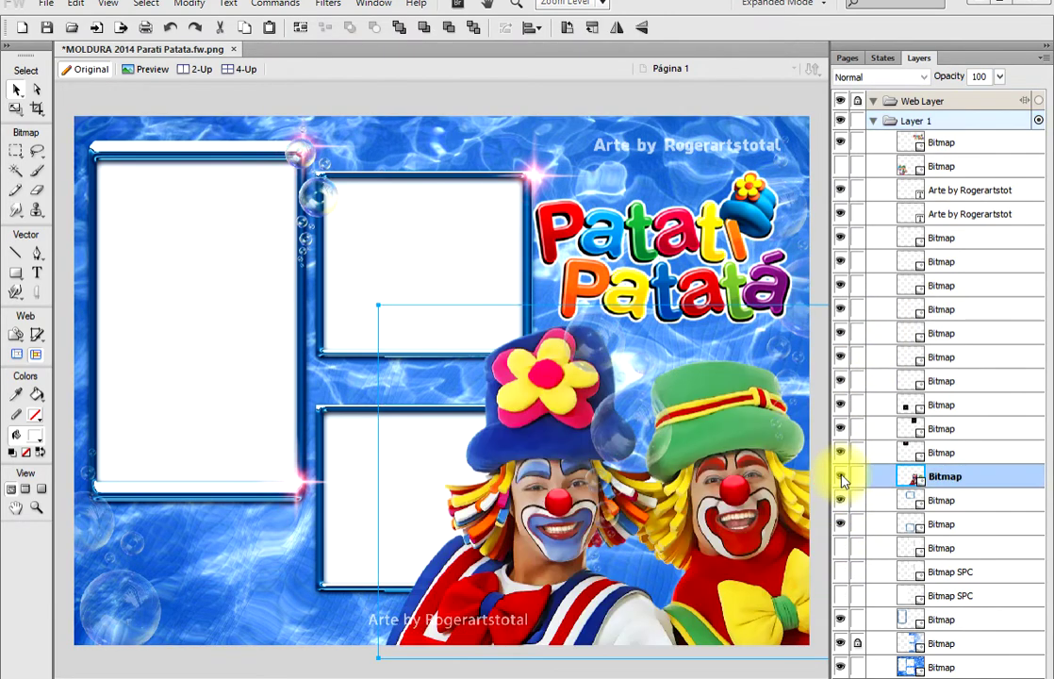
Flip the two-clown photo horizontally and back, leaving it nudged slightly right and down
{"action": "left_click", "coordinate": [616, 28]}
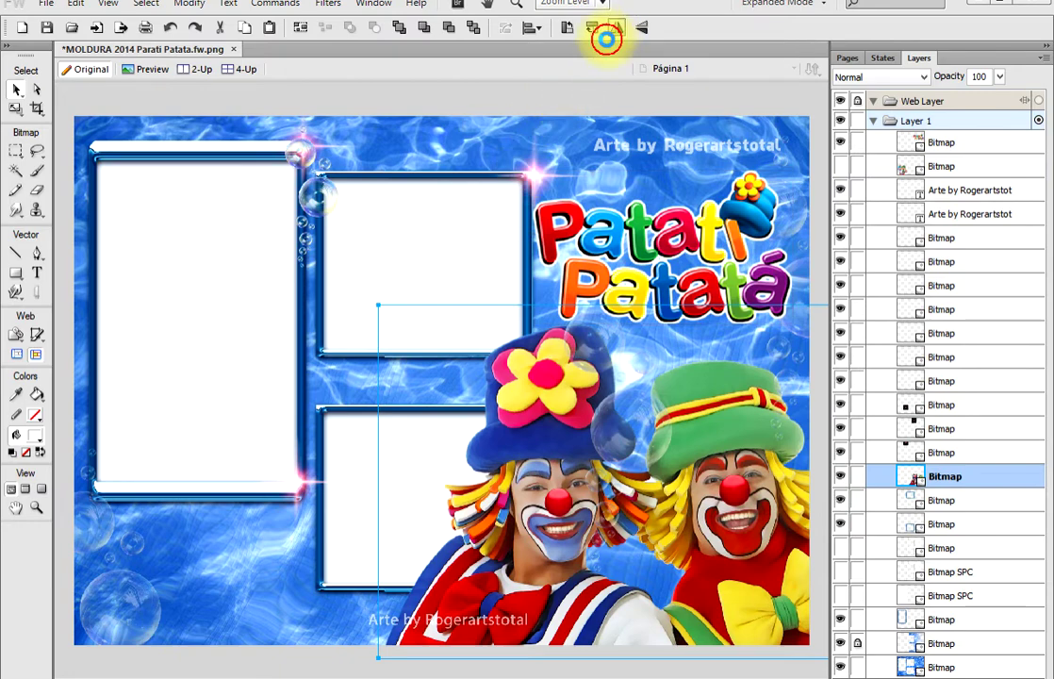
{"action": "mouse_move", "coordinate": [613, 468]}
{"action": "left_mouse_down"}
{"action": "mouse_move", "coordinate": [315, 481]}
{"action": "mouse_move", "coordinate": [749, 462]}
{"action": "left_mouse_up"}
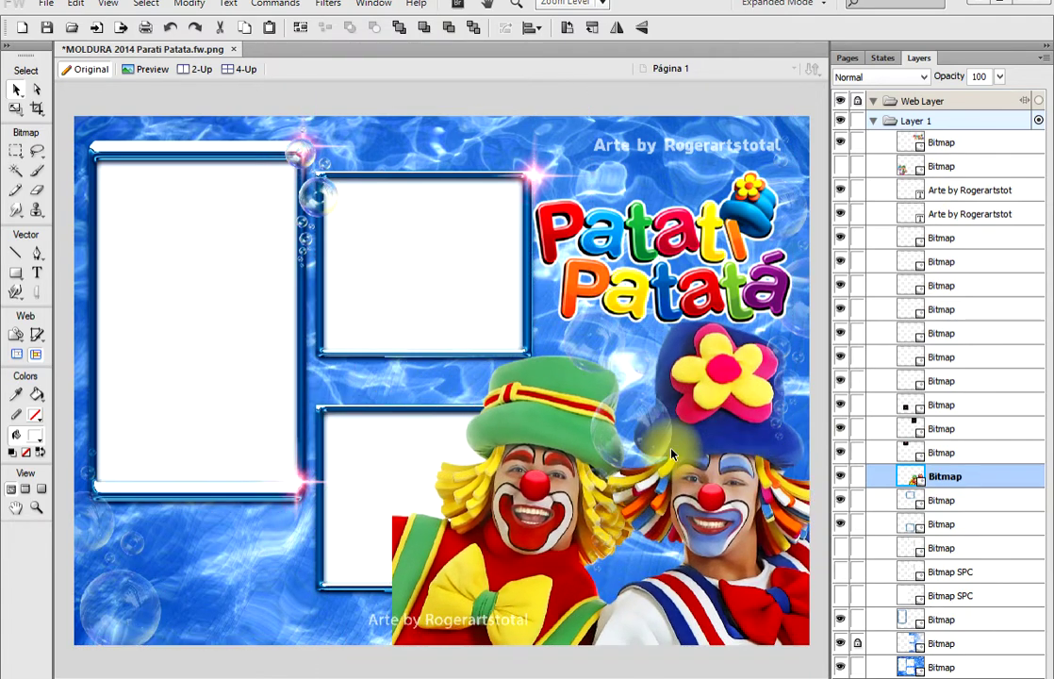
{"action": "left_click", "coordinate": [616, 28]}
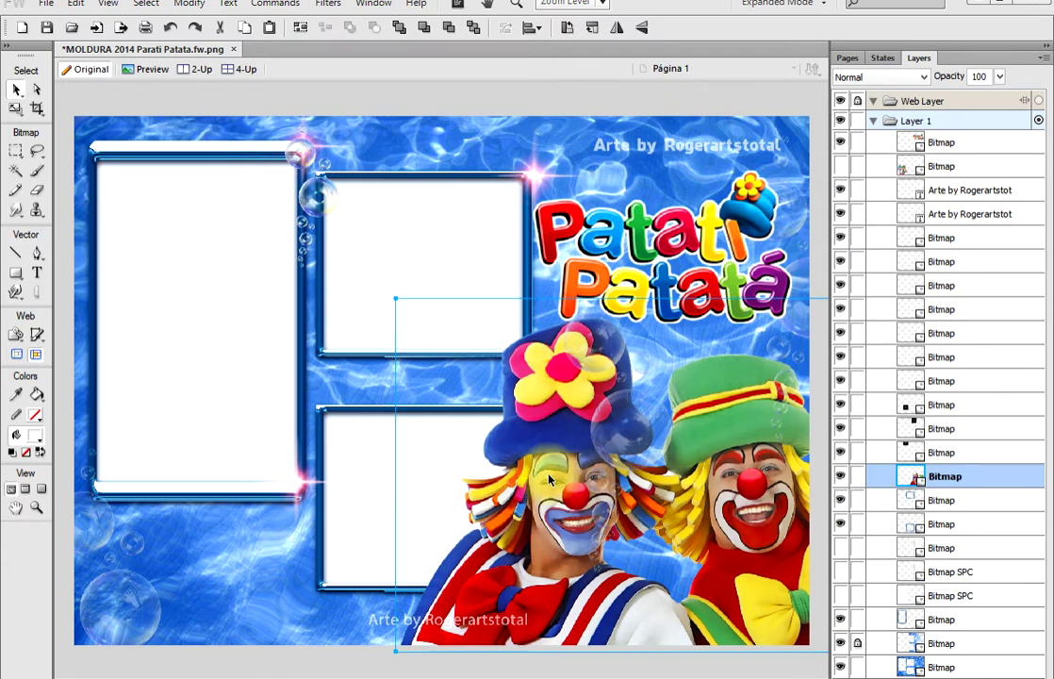
{"action": "left_click_drag", "start_coordinate": [539, 498], "coordinate": [547, 504]}
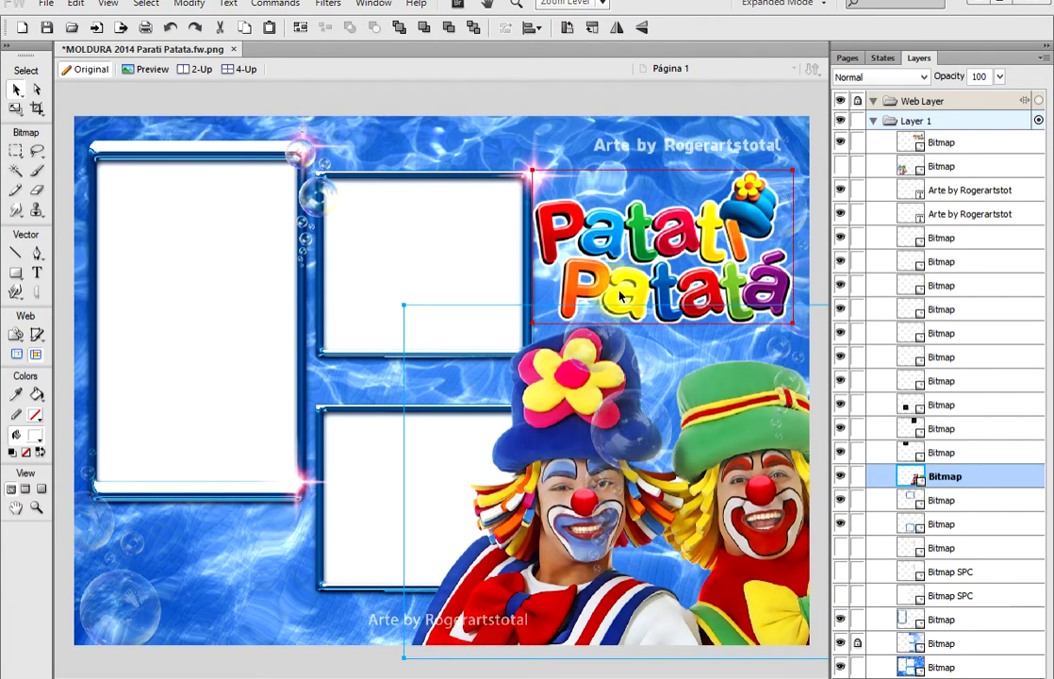
{"action": "left_click", "coordinate": [718, 219]}
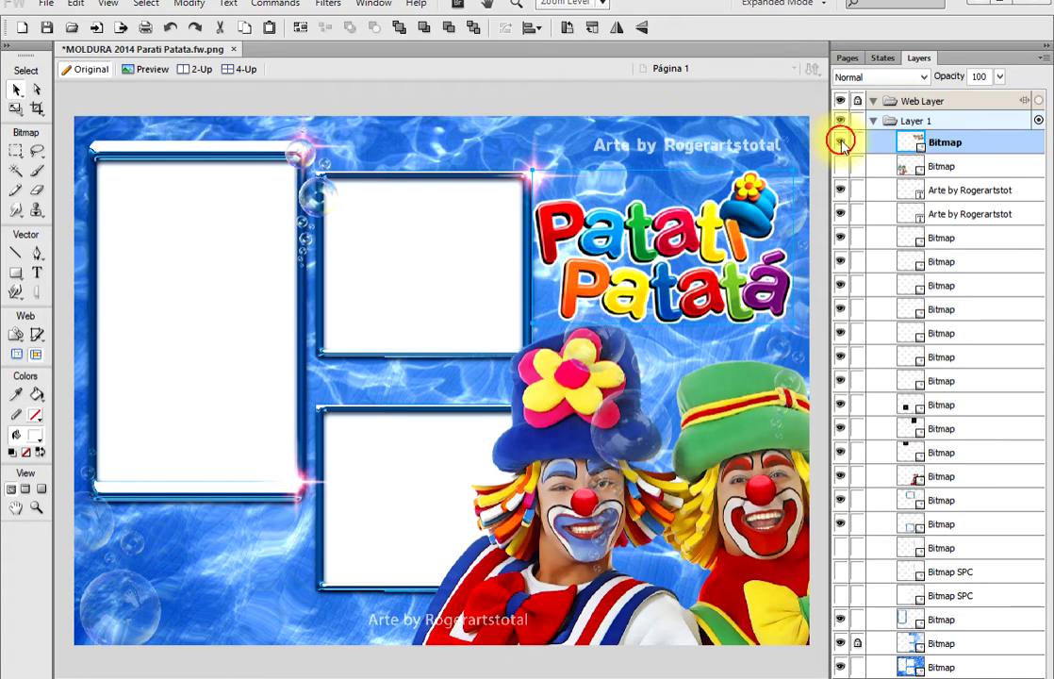
With nothing selected, set the canvas colour to transparent (no colour)
{"action": "left_click", "coordinate": [840, 142]}
{"action": "left_click", "coordinate": [842, 142]}
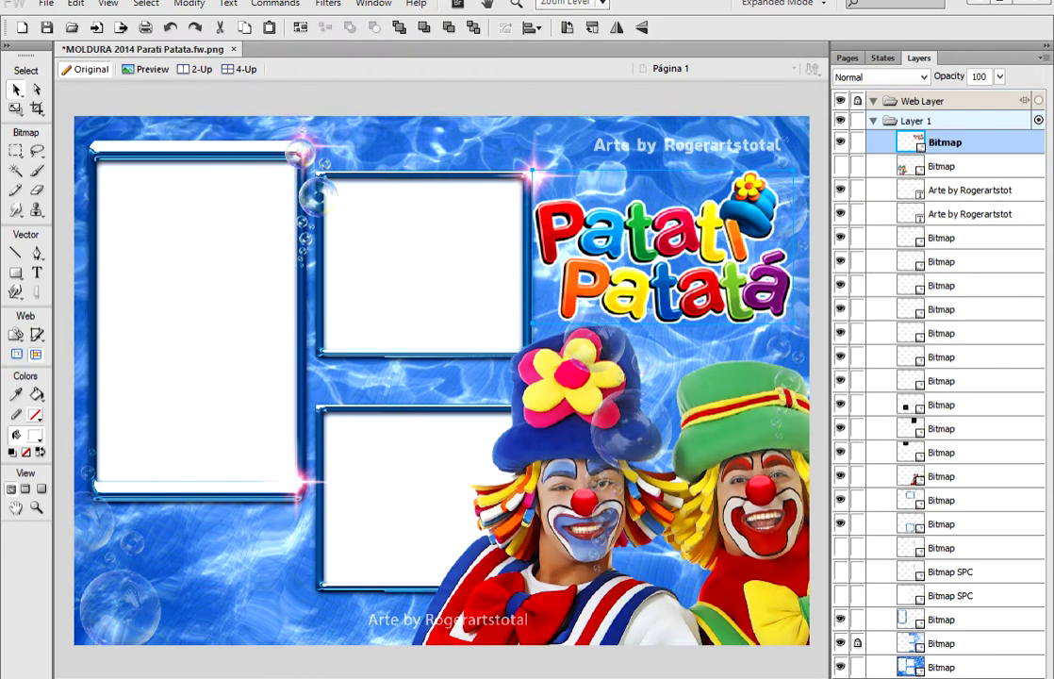
{"action": "left_click", "coordinate": [57, 85]}
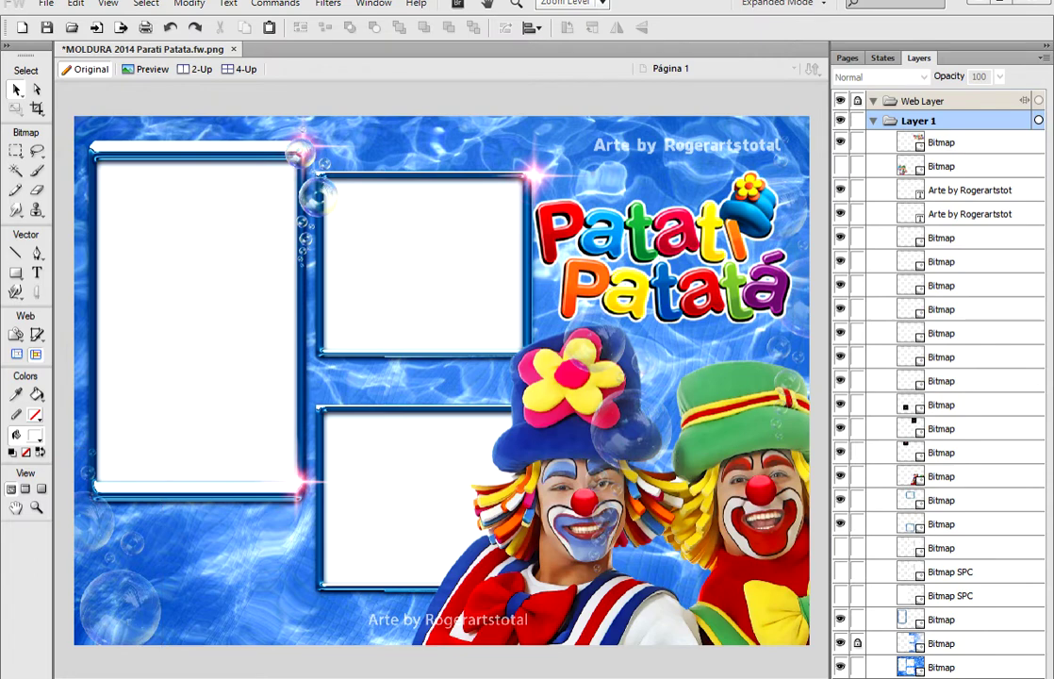
{"action": "left_click", "coordinate": [251, 665]}
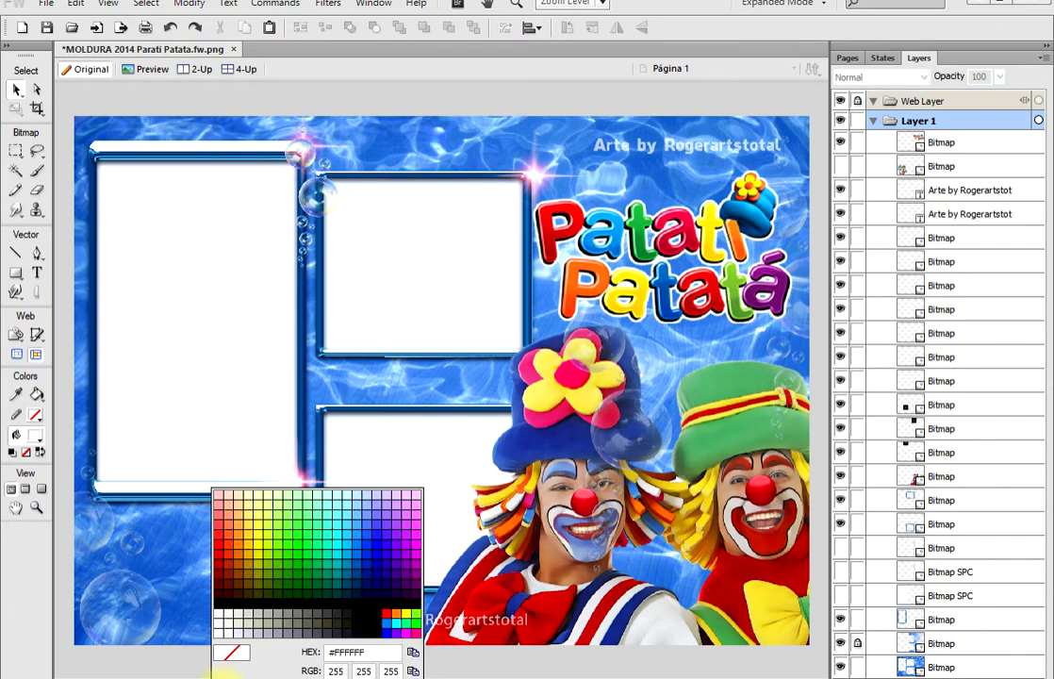
{"action": "left_click", "coordinate": [231, 653]}
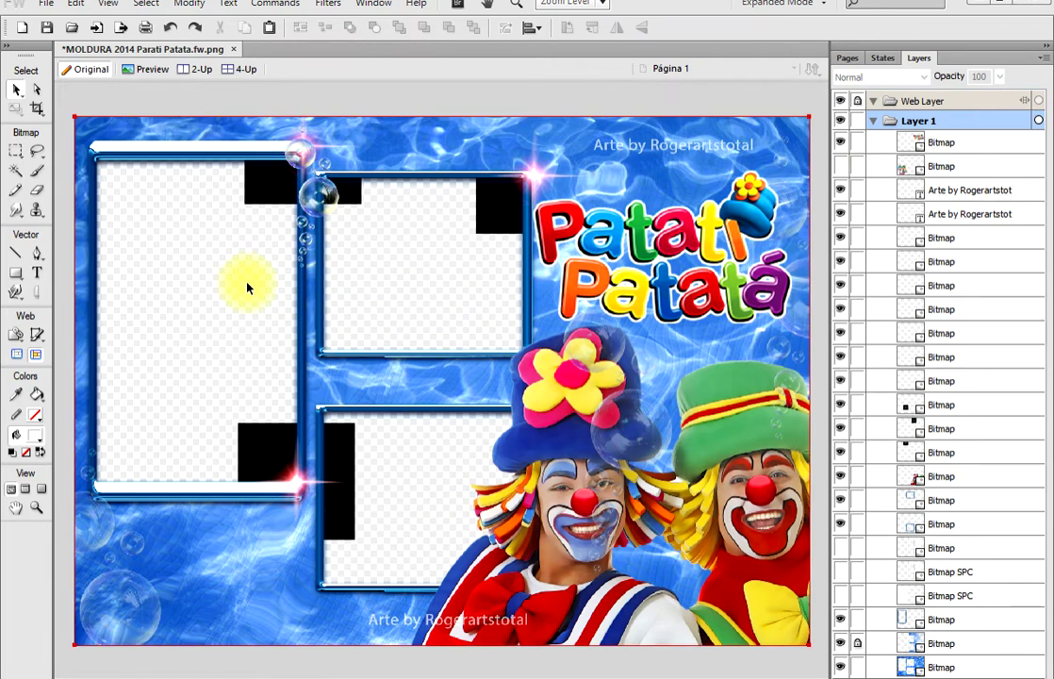
Show the cartoon clowns bitmap again and set the canvas colour back to white
{"action": "left_click", "coordinate": [297, 223]}
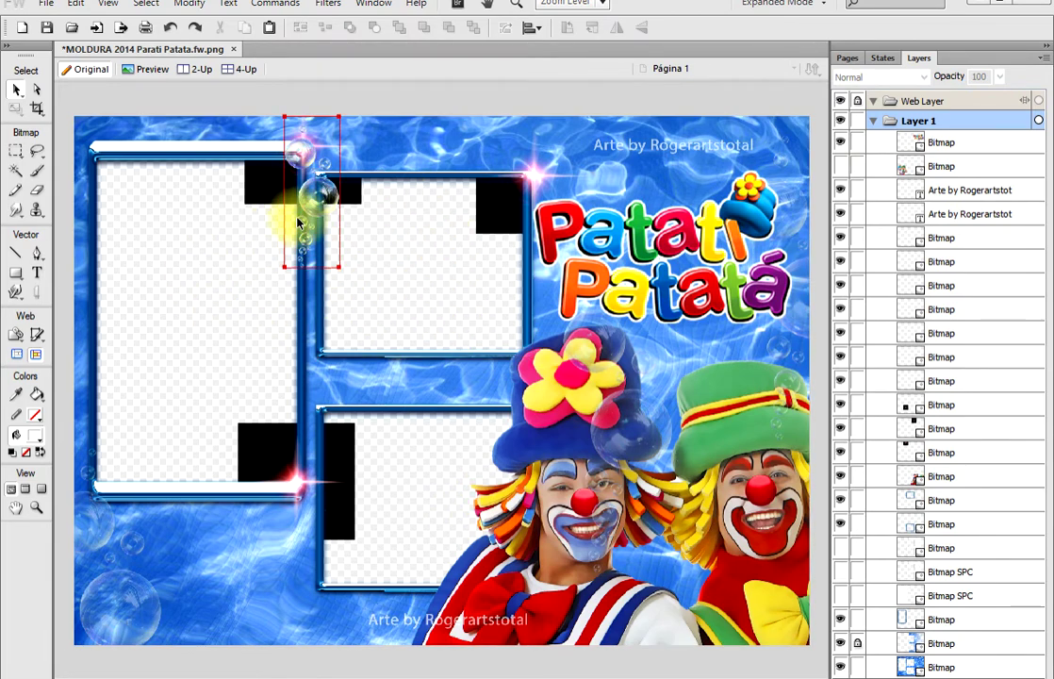
{"action": "left_click", "coordinate": [840, 166]}
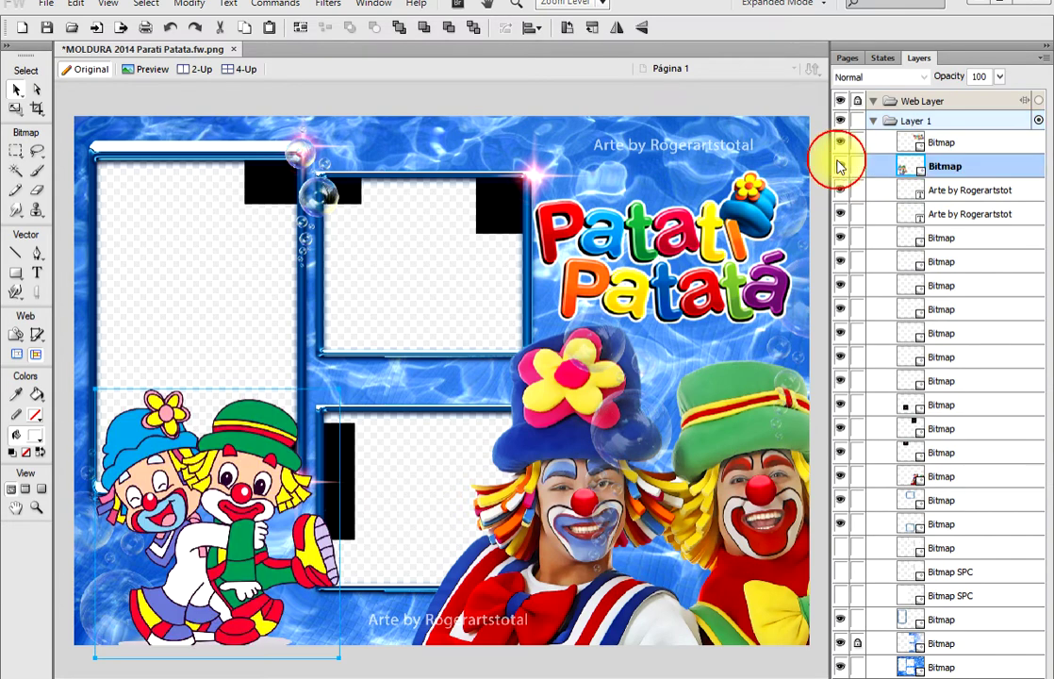
{"action": "left_click", "coordinate": [156, 193]}
{"action": "right_click", "coordinate": [209, 487]}
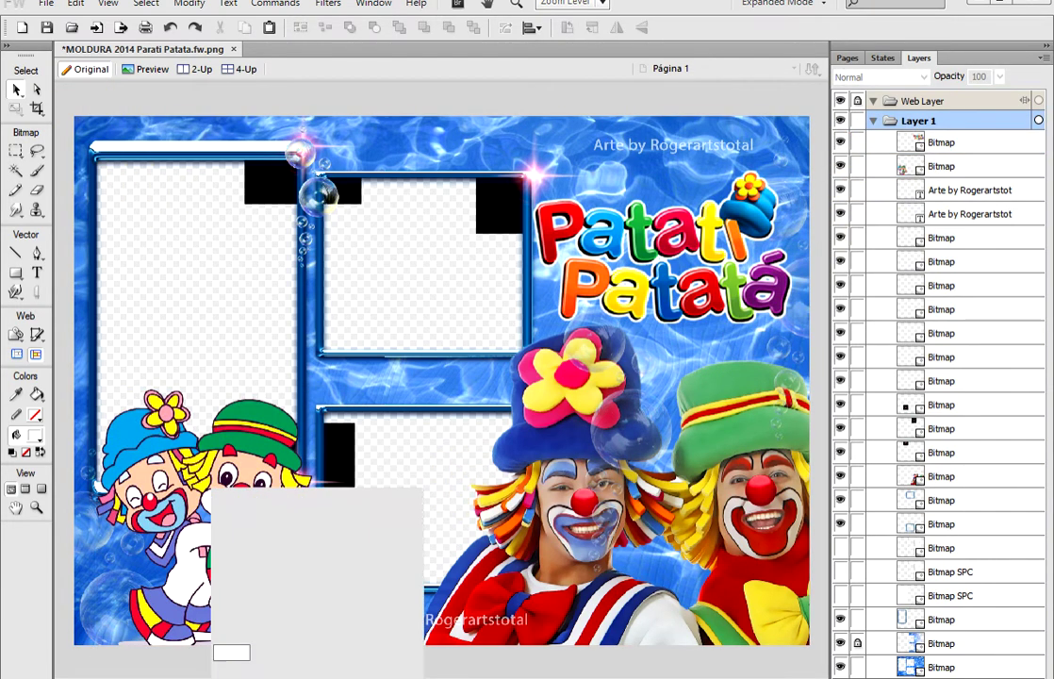
{"action": "left_click", "coordinate": [222, 617]}
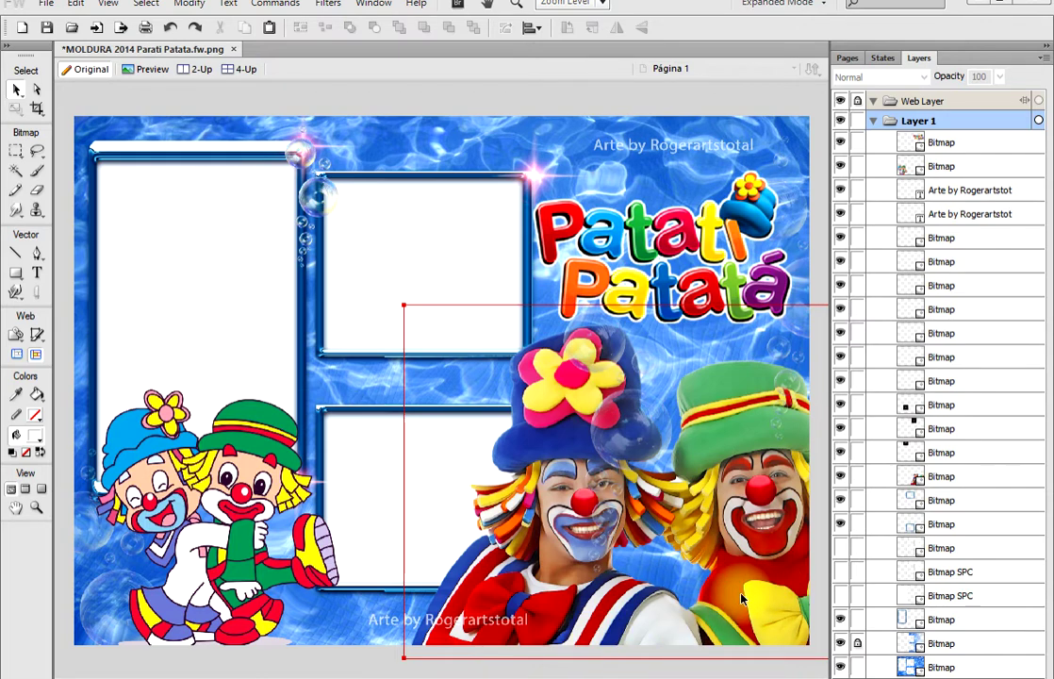
Select the cartoon clowns bitmap and drag it up and left using the smart guides
{"action": "left_click", "coordinate": [392, 575]}
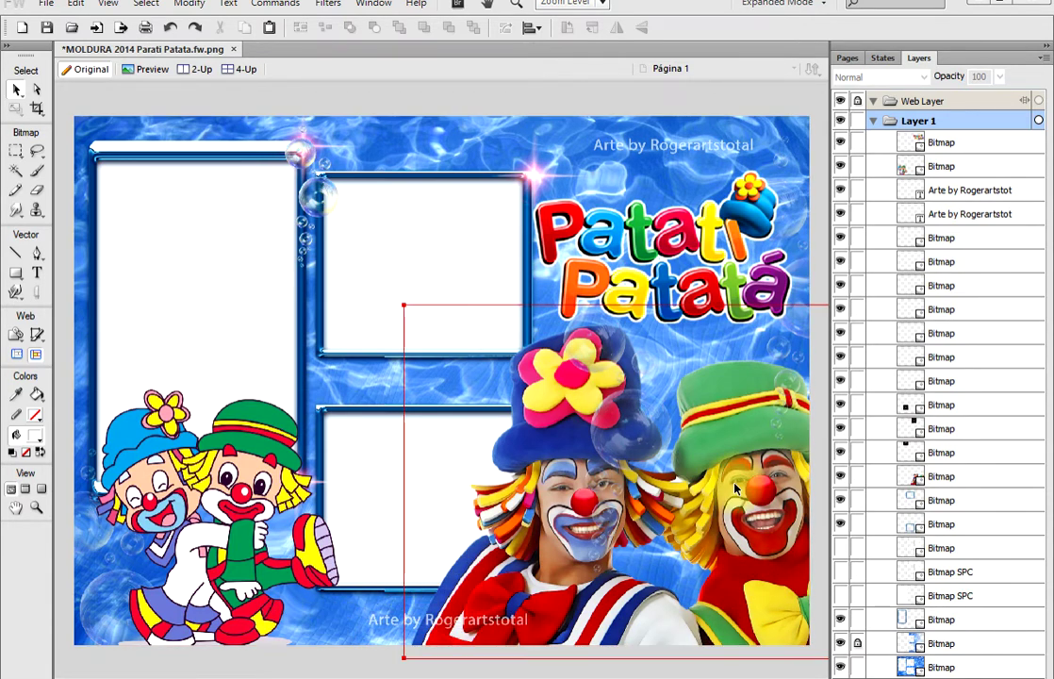
{"action": "left_click", "coordinate": [465, 460]}
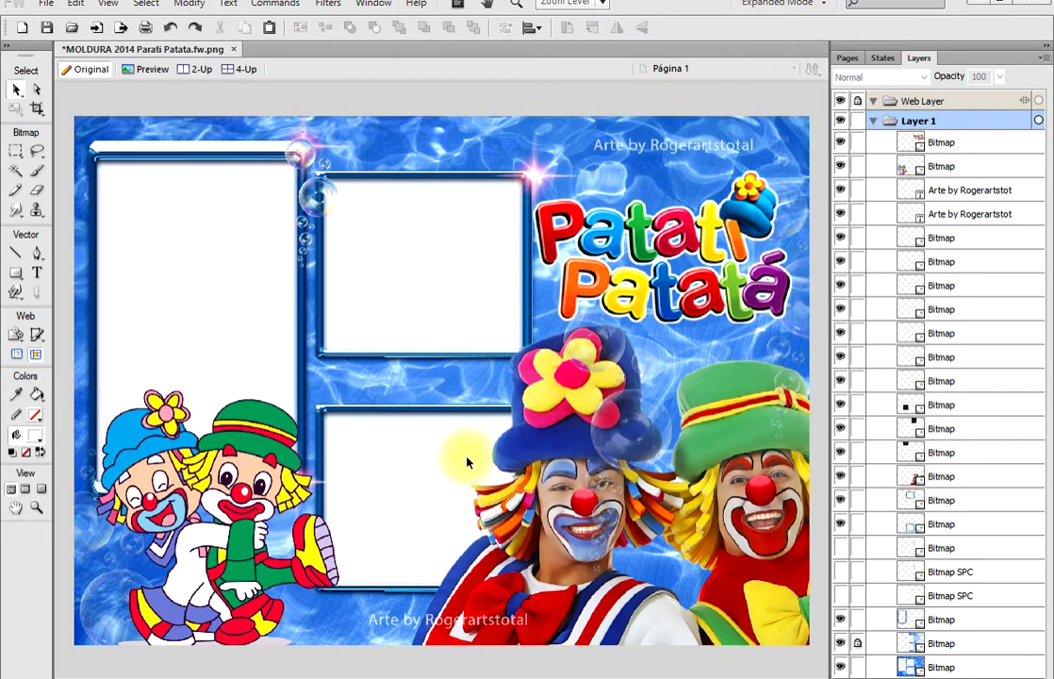
{"action": "left_click", "coordinate": [363, 630]}
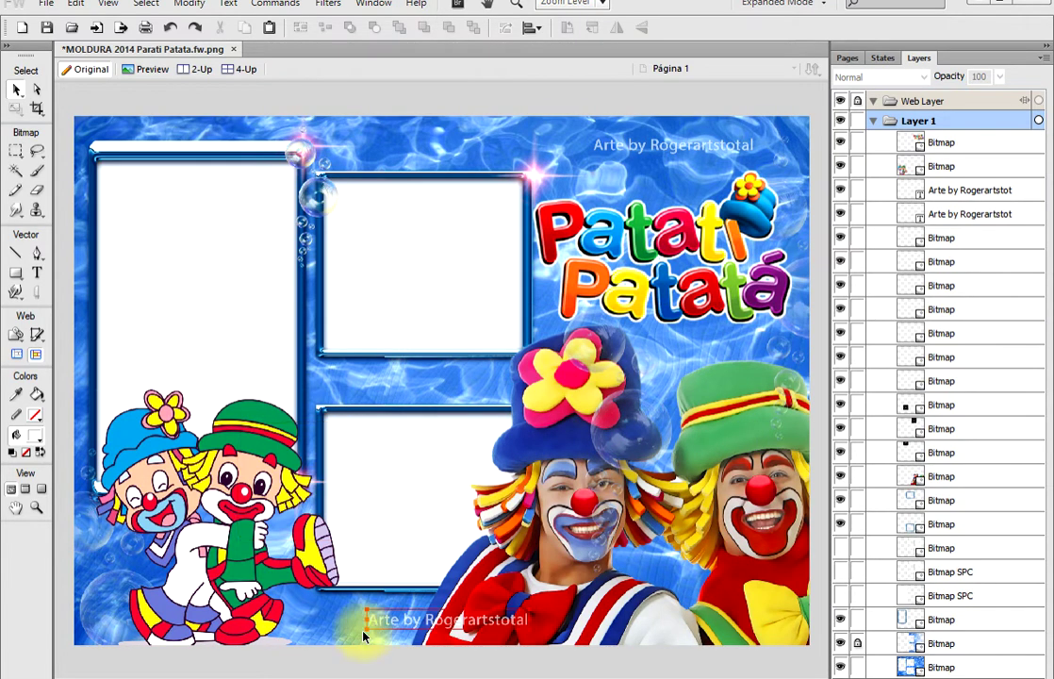
{"action": "left_click", "coordinate": [250, 562]}
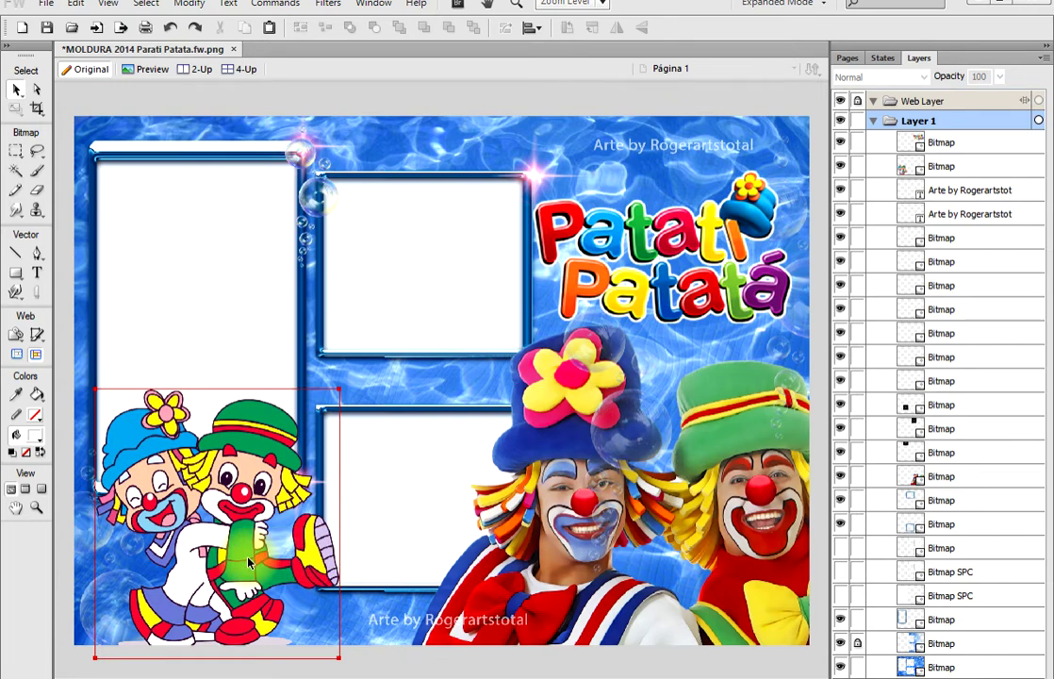
{"action": "left_click", "coordinate": [480, 489]}
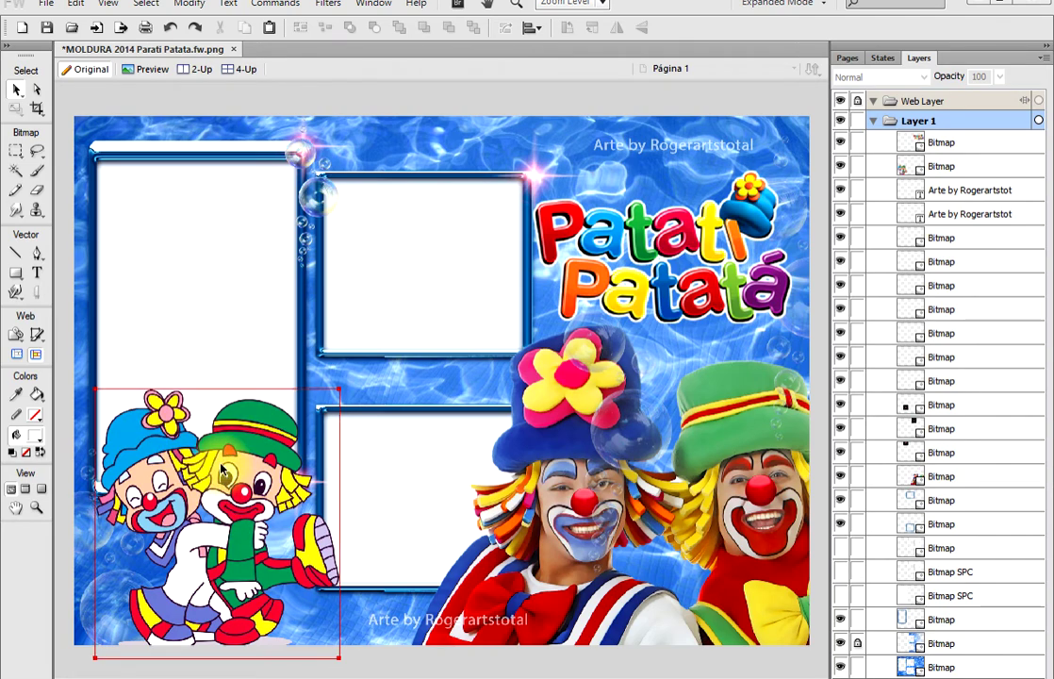
{"action": "left_click_drag", "start_coordinate": [221, 468], "coordinate": [192, 469]}
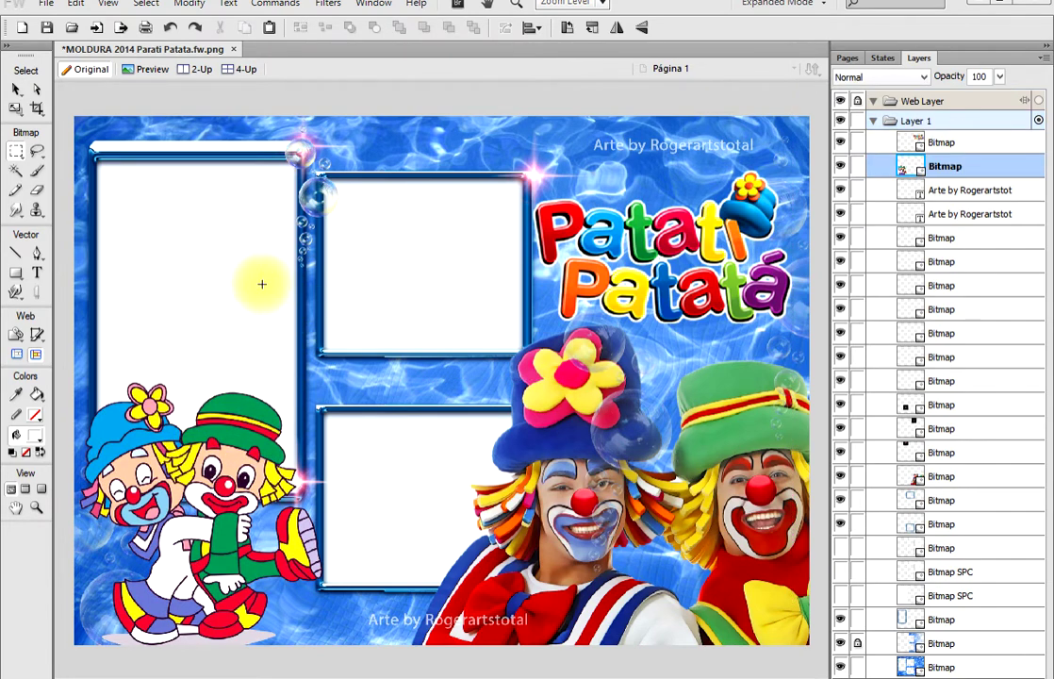